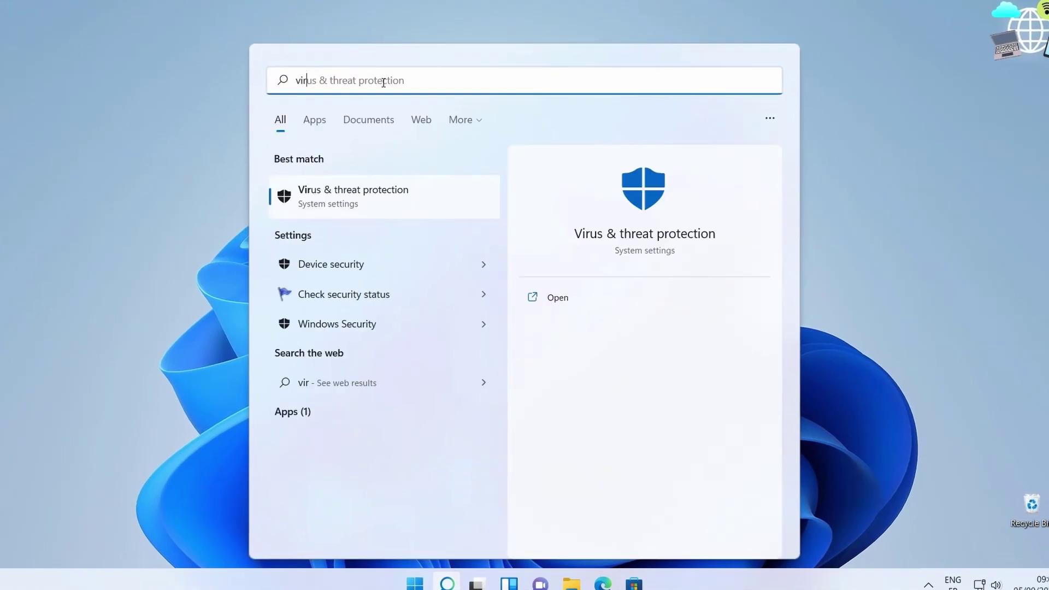
# Search Windows for 'virus' and open Virus & threat protection, which shows Page not available.
pyautogui.write('us')
pyautogui.click(355, 194)
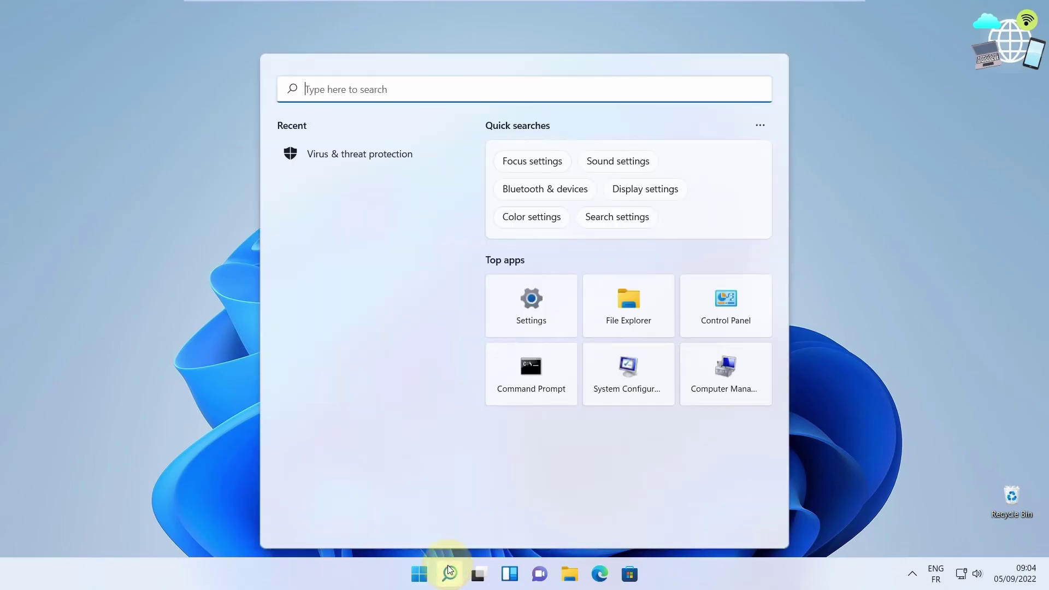
# Search Windows for 'reg' and launch Registry Editor from the results.
pyautogui.click(423, 93)
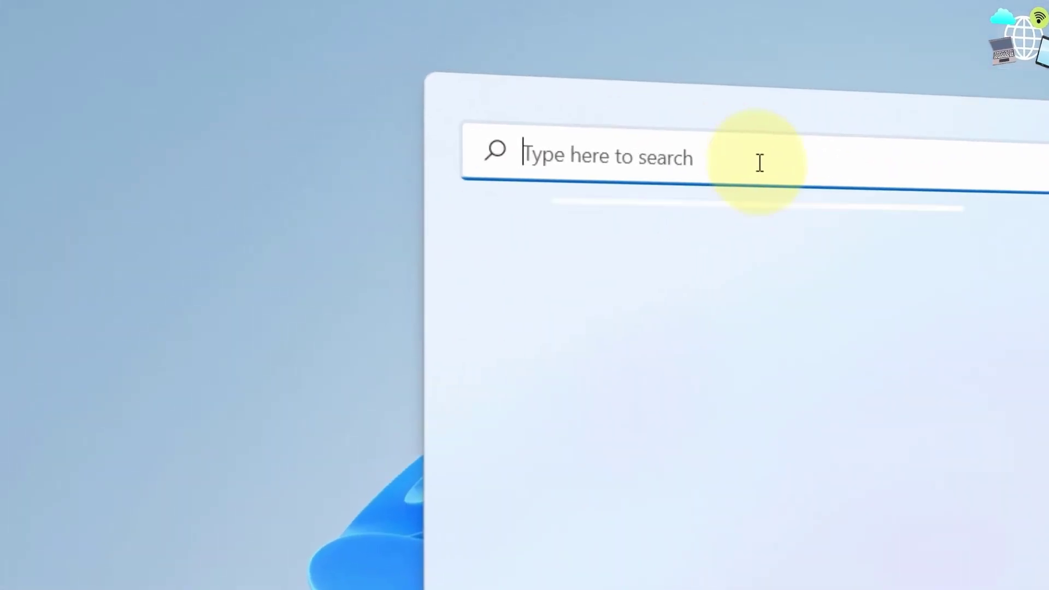
pyautogui.write('regedit')
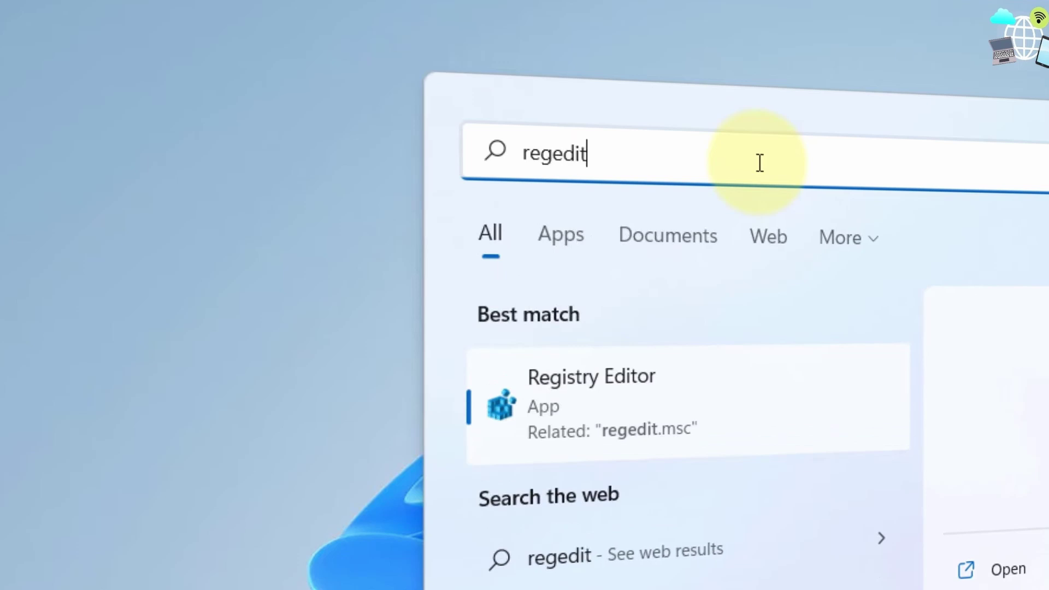
pyautogui.click(678, 412)
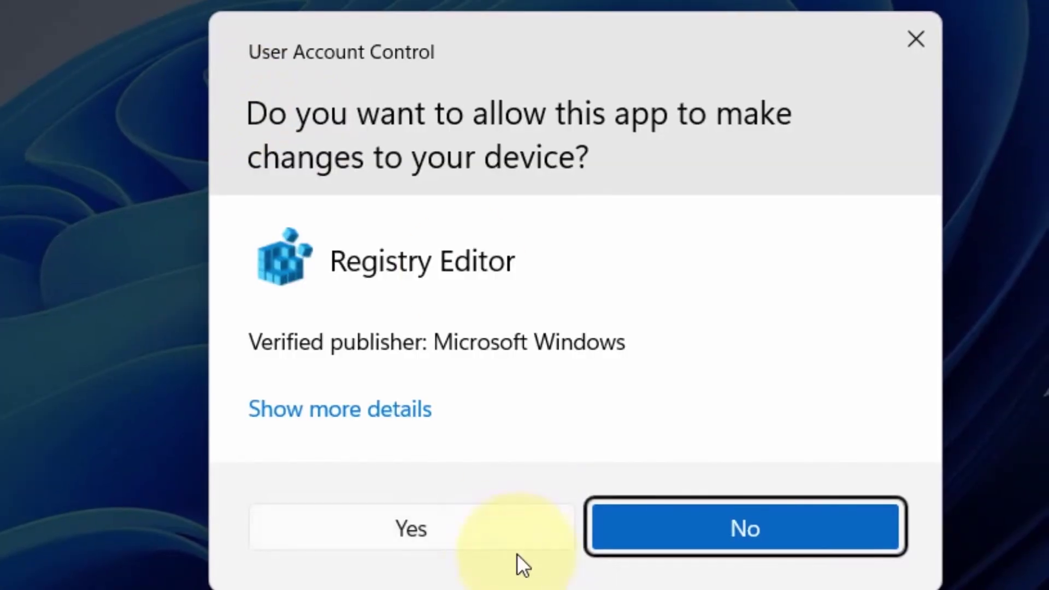
# Allow Registry Editor to run as administrator, shrink its window, and expand HKEY_LOCAL_MACHINE.
pyautogui.click(495, 532)
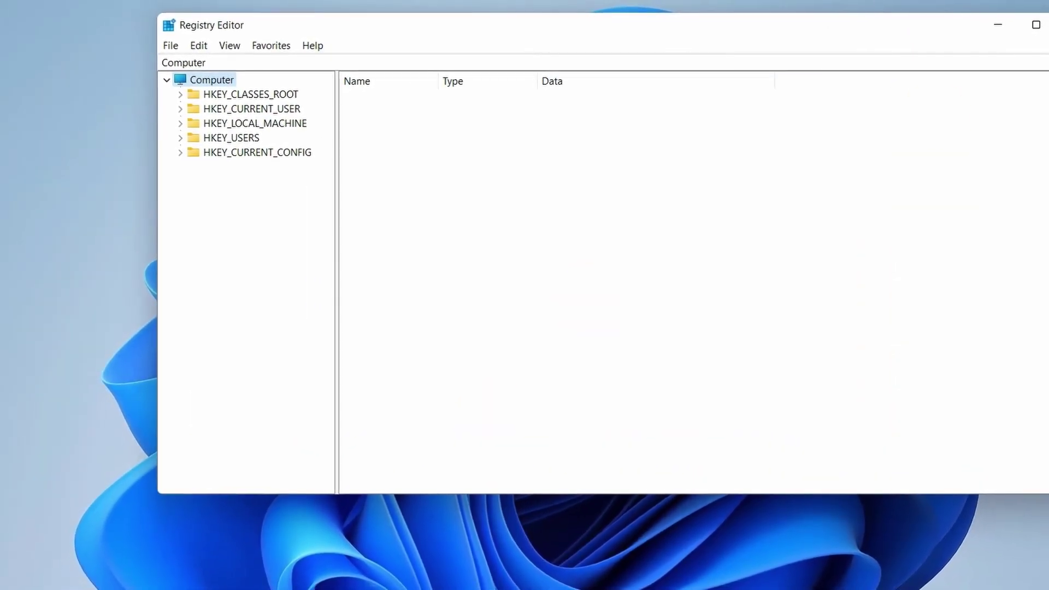
pyautogui.moveTo(1004, 488); pyautogui.dragTo(793, 438)
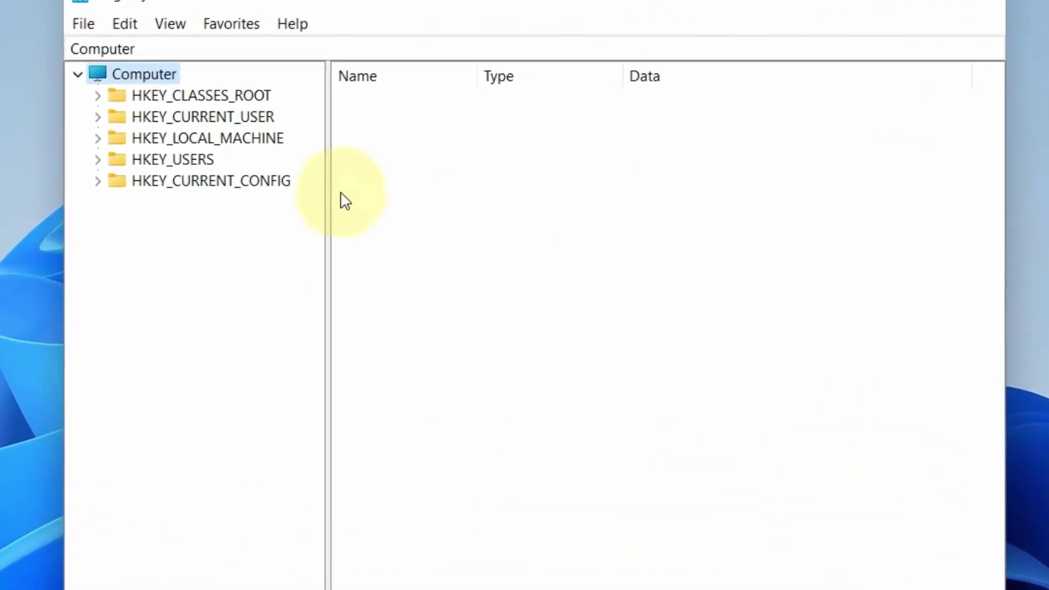
pyautogui.click(257, 139)
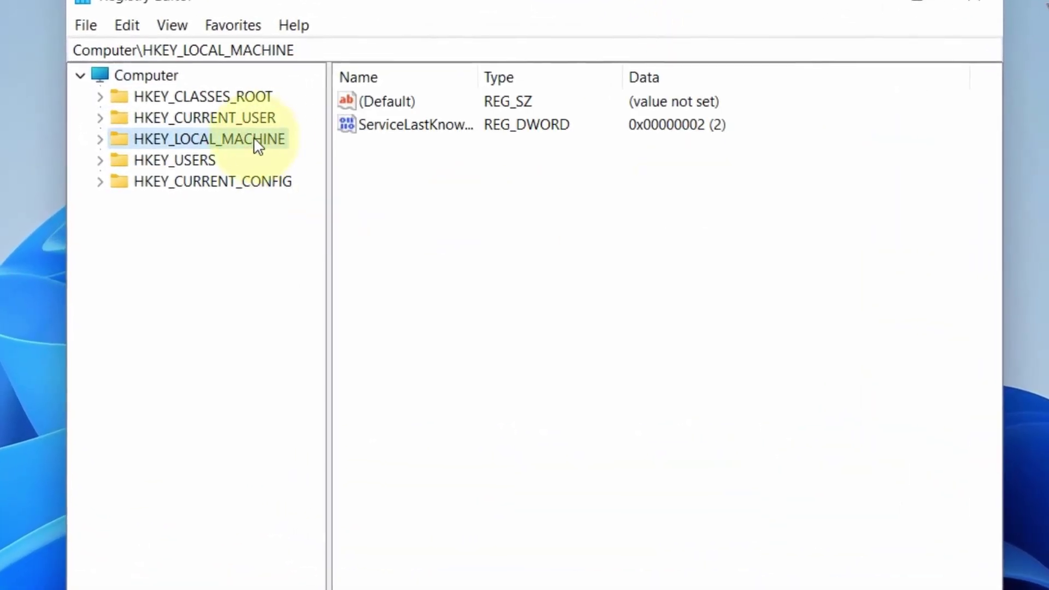
pyautogui.click(101, 140)
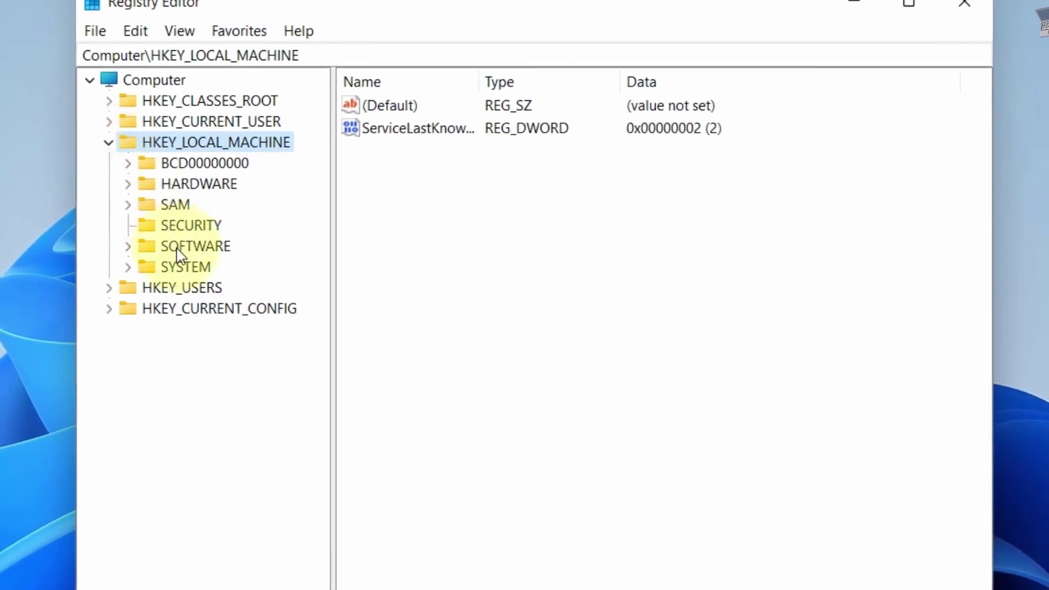
# Expand SOFTWARE > Policies > Microsoft and widen the key tree to reveal Windows Defender.
pyautogui.click(153, 251)
pyautogui.click(131, 249)
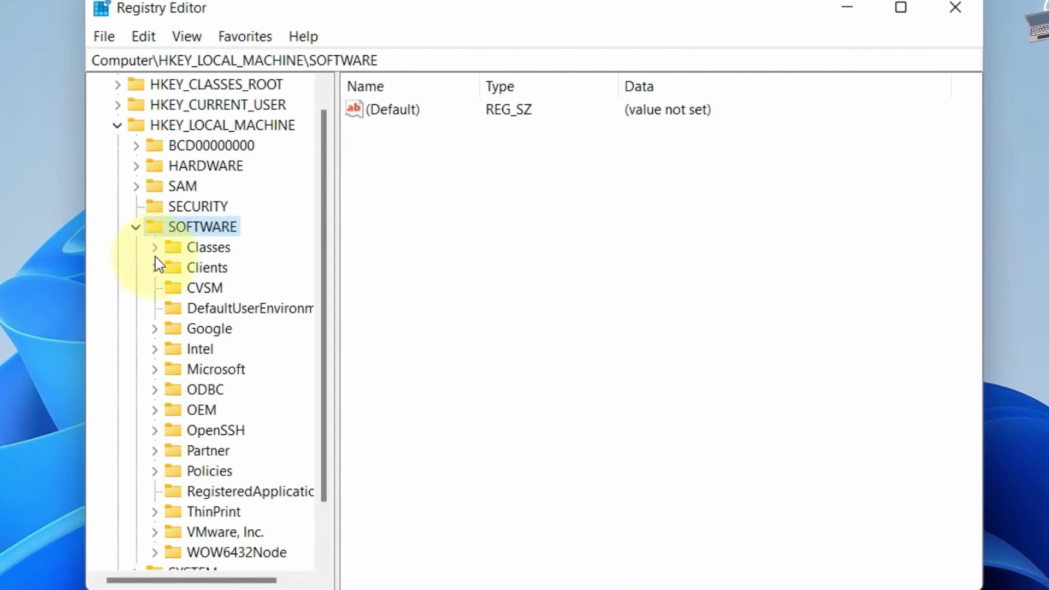
pyautogui.scroll(-1, 208, 316)
pyautogui.click(211, 409)
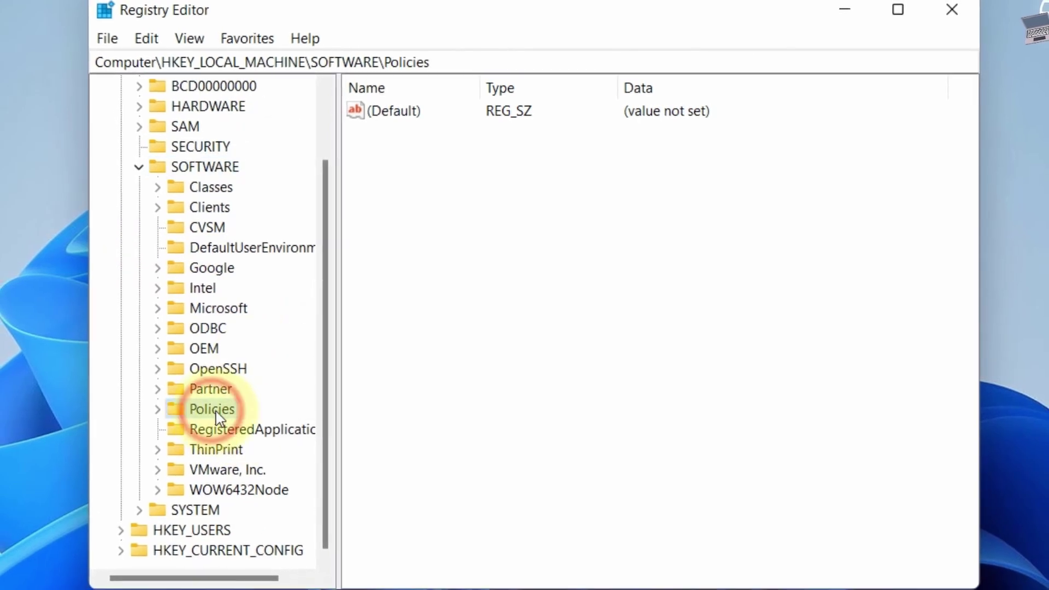
pyautogui.click(159, 410)
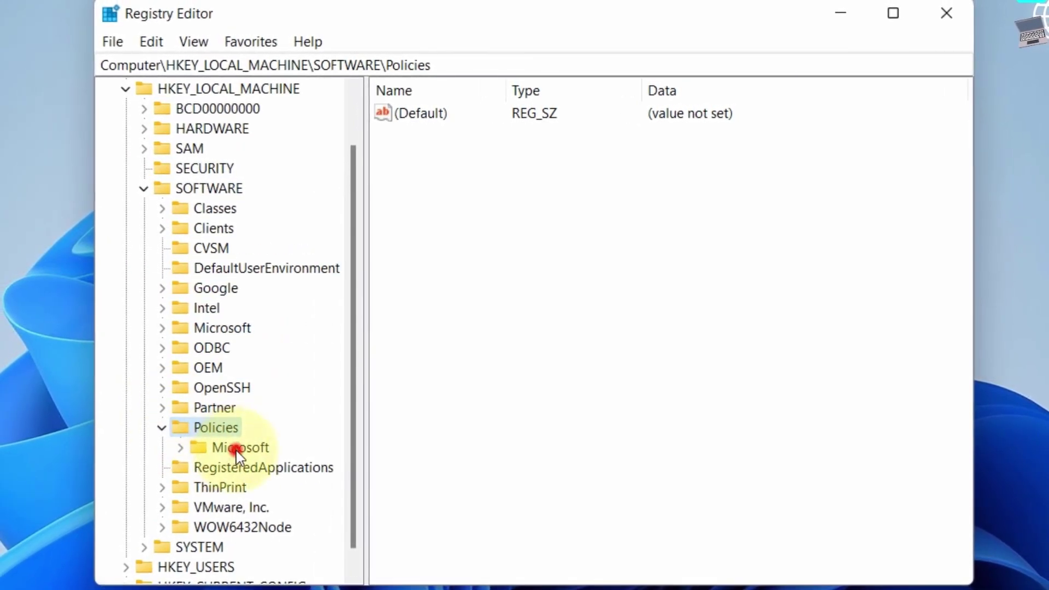
pyautogui.click(236, 448)
pyautogui.click(182, 447)
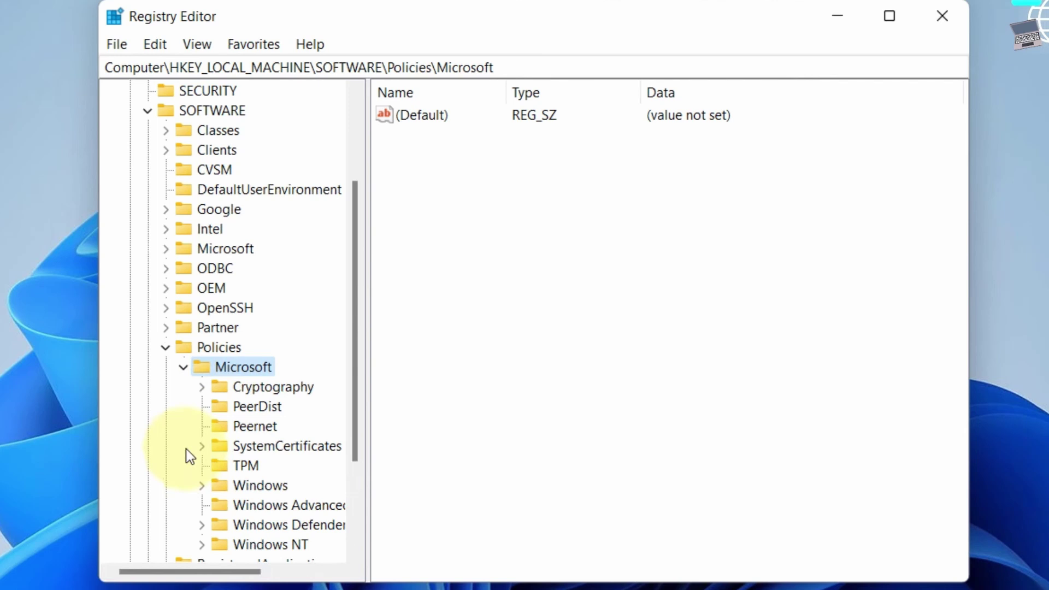
pyautogui.moveTo(366, 487); pyautogui.dragTo(492, 473)
pyautogui.scroll(-1, 431, 412)
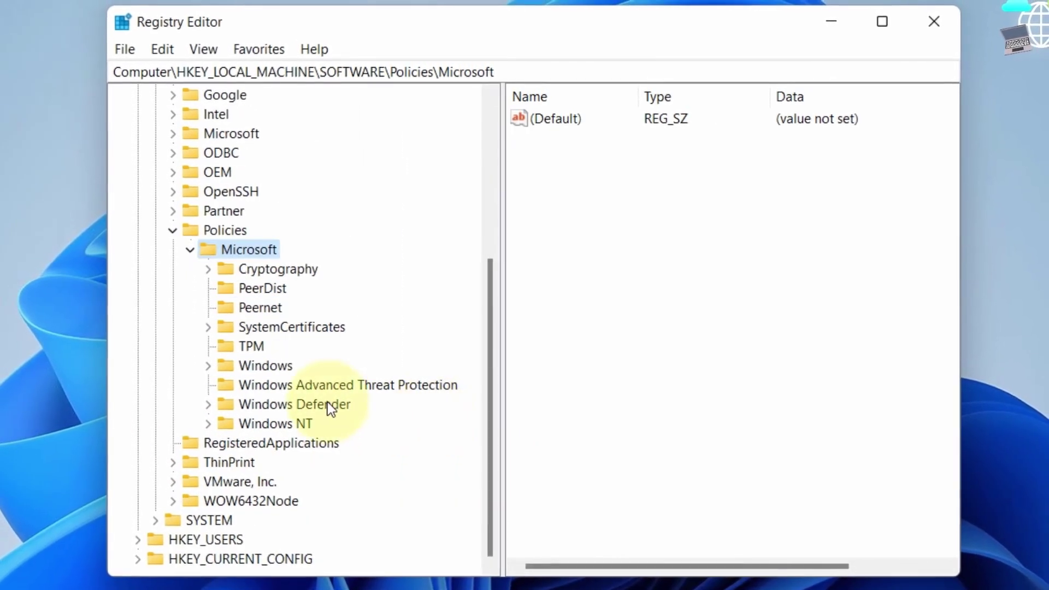
# Delete the Windows Defender key under Policies\Microsoft and close Registry Editor.
pyautogui.click(301, 405)
pyautogui.rightClick(302, 404)
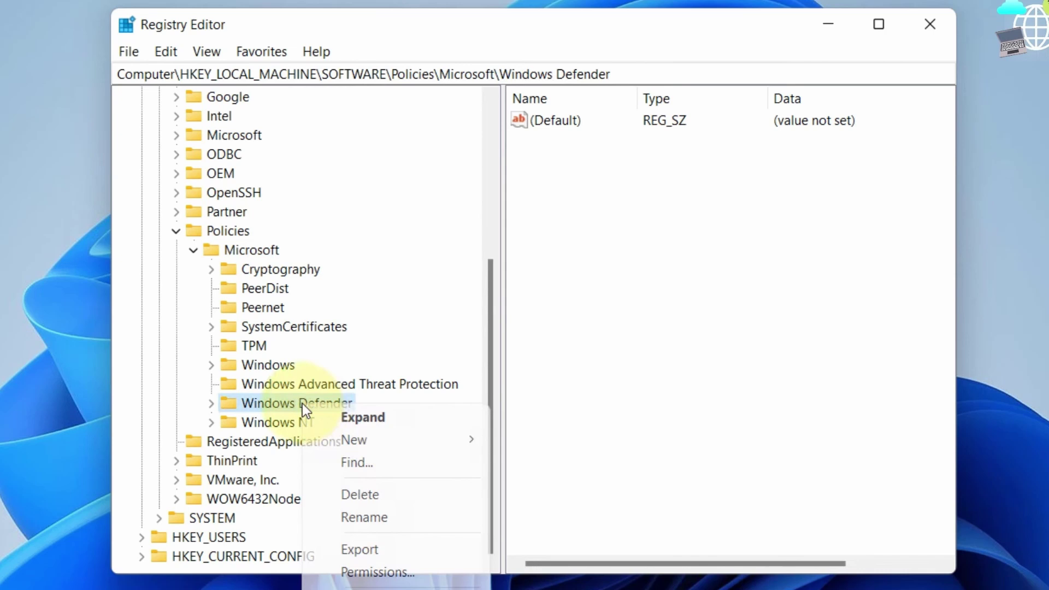
pyautogui.click(371, 493)
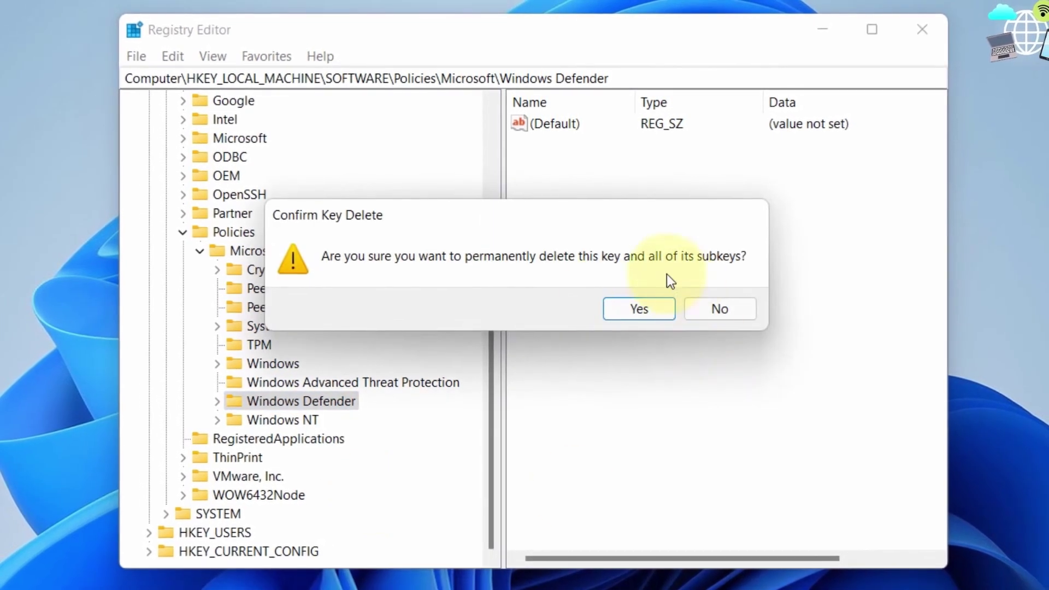
pyautogui.click(635, 311)
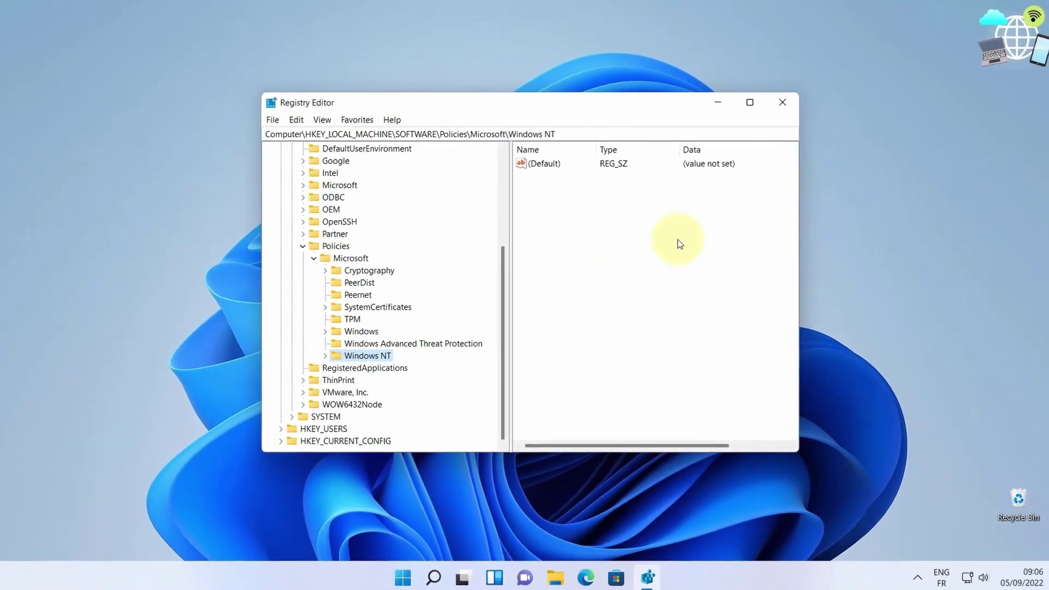
pyautogui.click(783, 109)
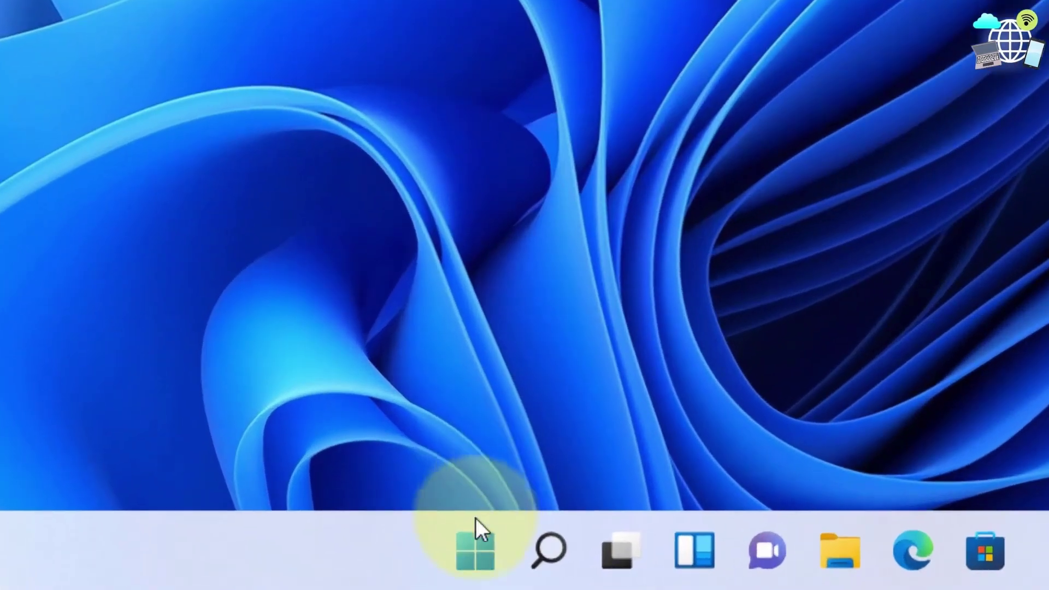
# Open the Run dialog from the Start button's quick system tools menu.
pyautogui.click(512, 571)
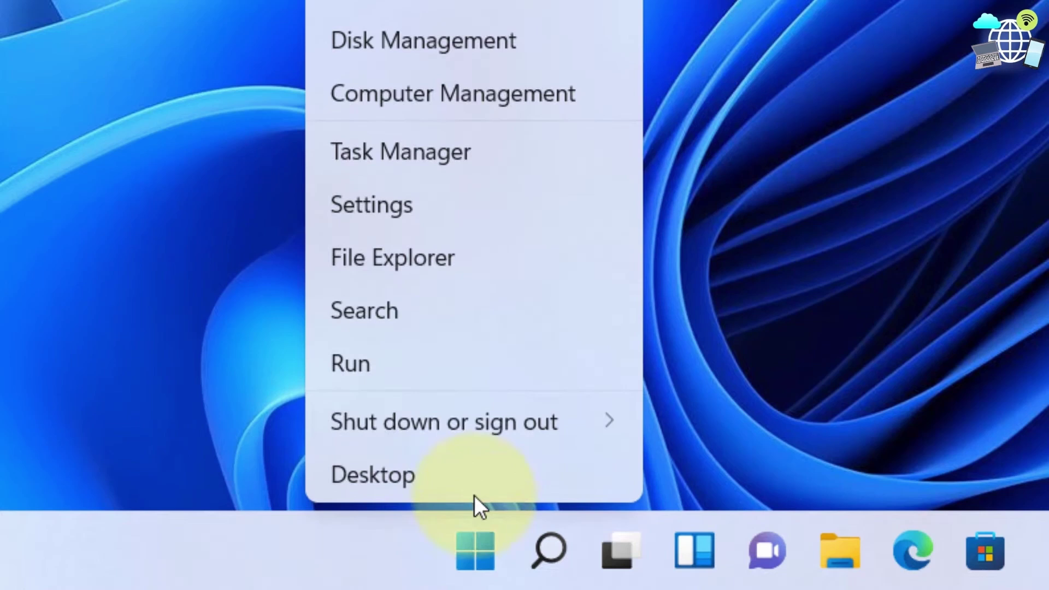
pyautogui.click(441, 369)
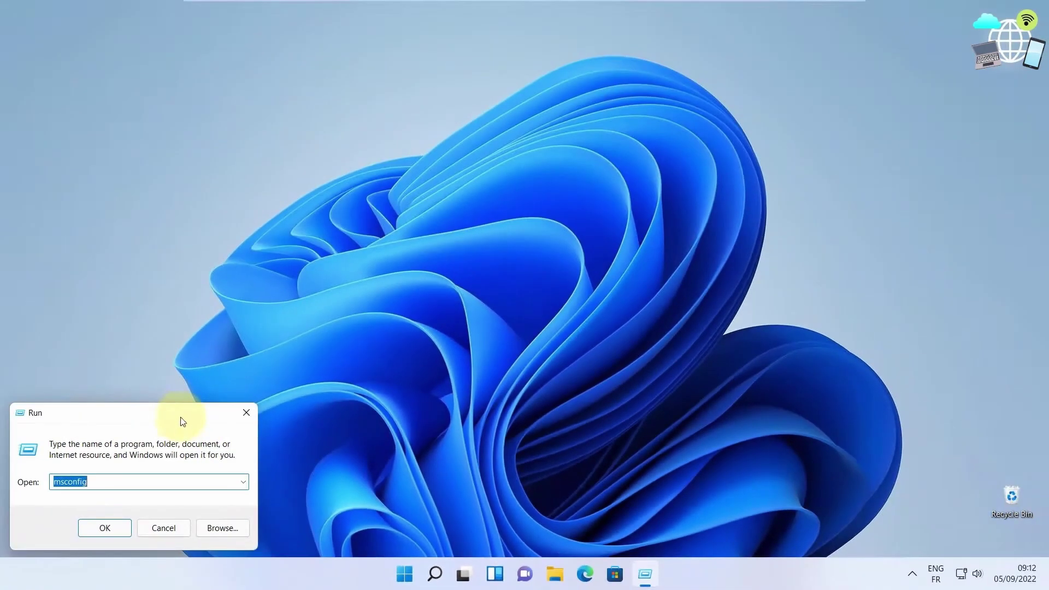
# Replace msconfig with gpedit.msc in the Run dialog and launch Local Group Policy Editor.
pyautogui.moveTo(85, 338); pyautogui.dragTo(694, 92)
pyautogui.click(583, 327)
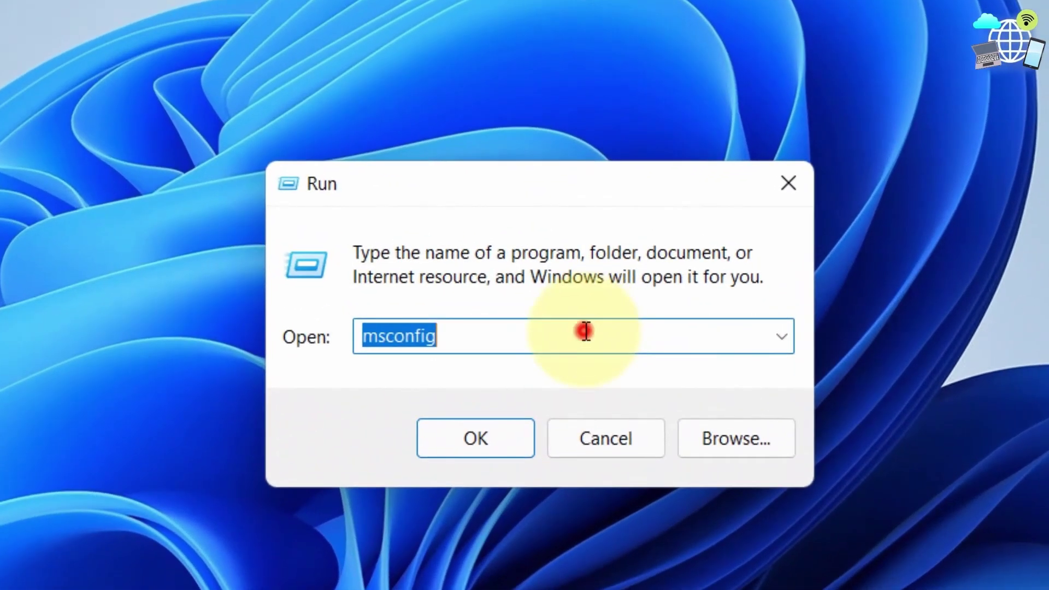
pyautogui.press('BackSpace')
pyautogui.press('BackSpace')
pyautogui.press('BackSpace')
pyautogui.press('BackSpace')
pyautogui.press('BackSpace')
pyautogui.press('BackSpace')
pyautogui.press('BackSpace')
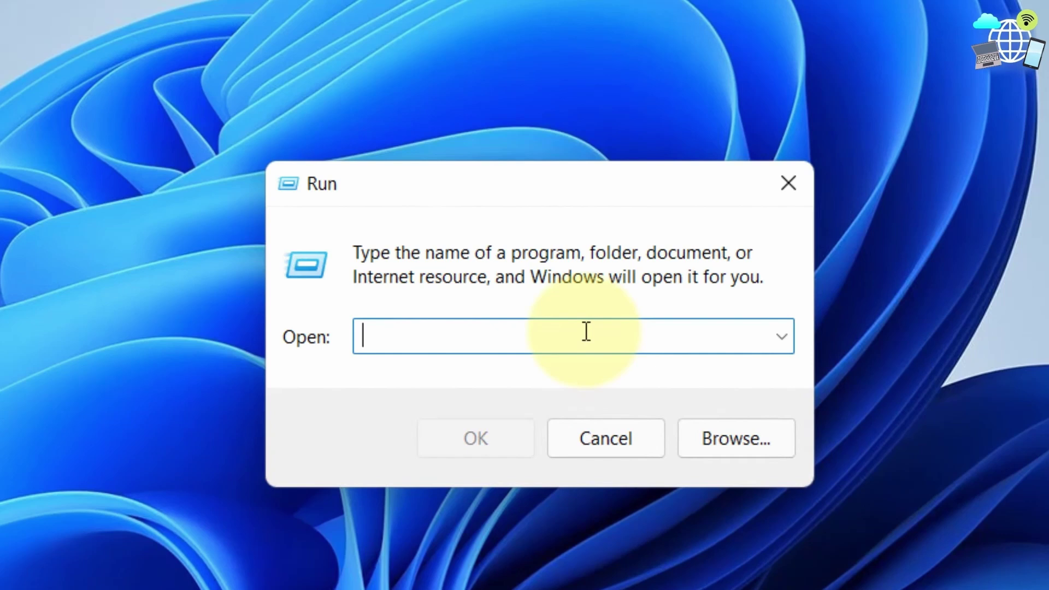
pyautogui.write('gpedi')
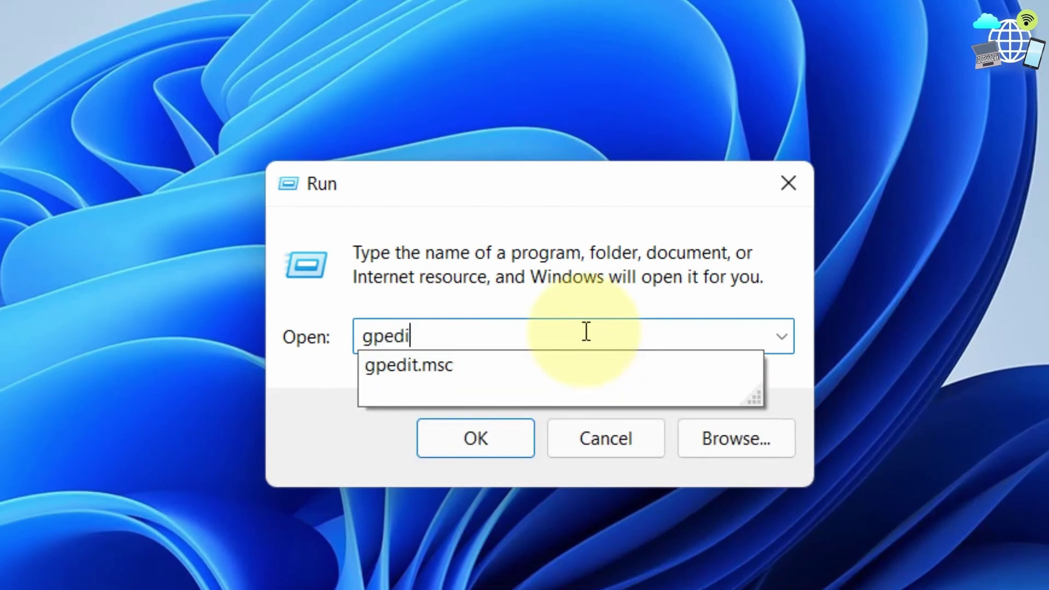
pyautogui.write('t.msc')
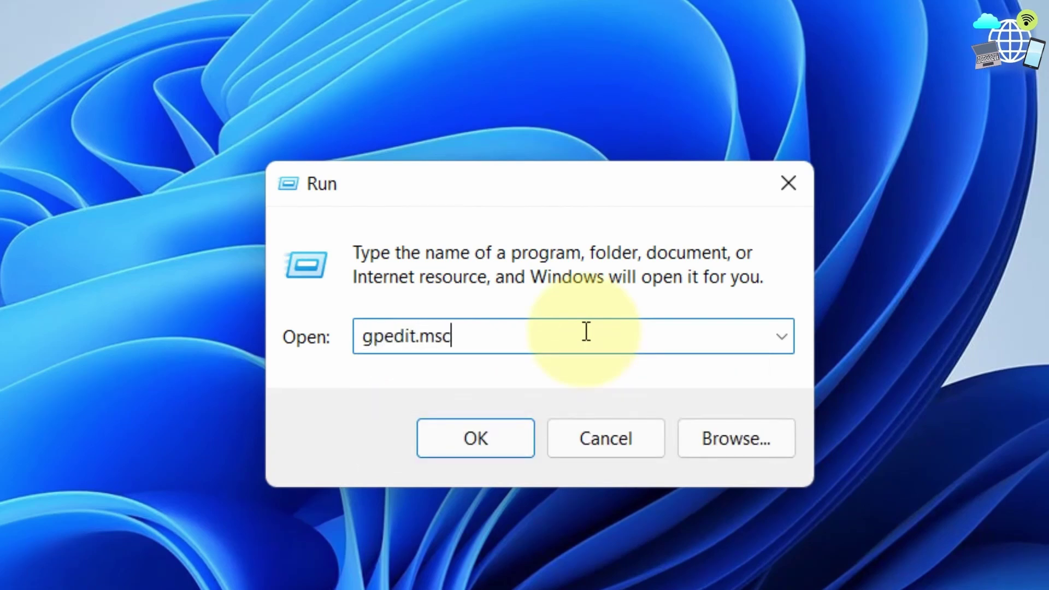
pyautogui.moveTo(549, 339); pyautogui.dragTo(311, 340)
pyautogui.click(460, 346)
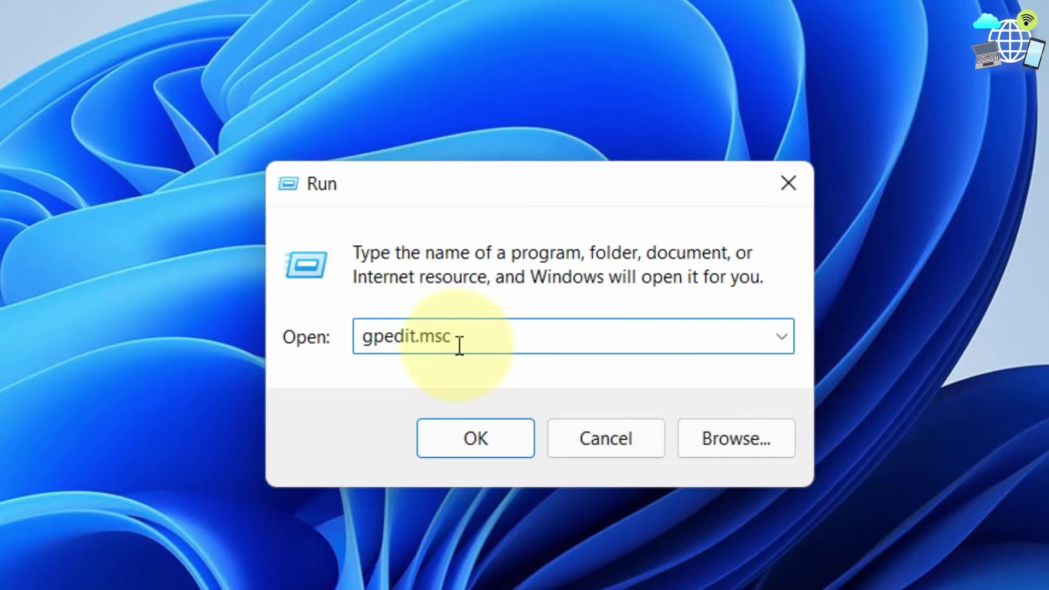
pyautogui.click(483, 443)
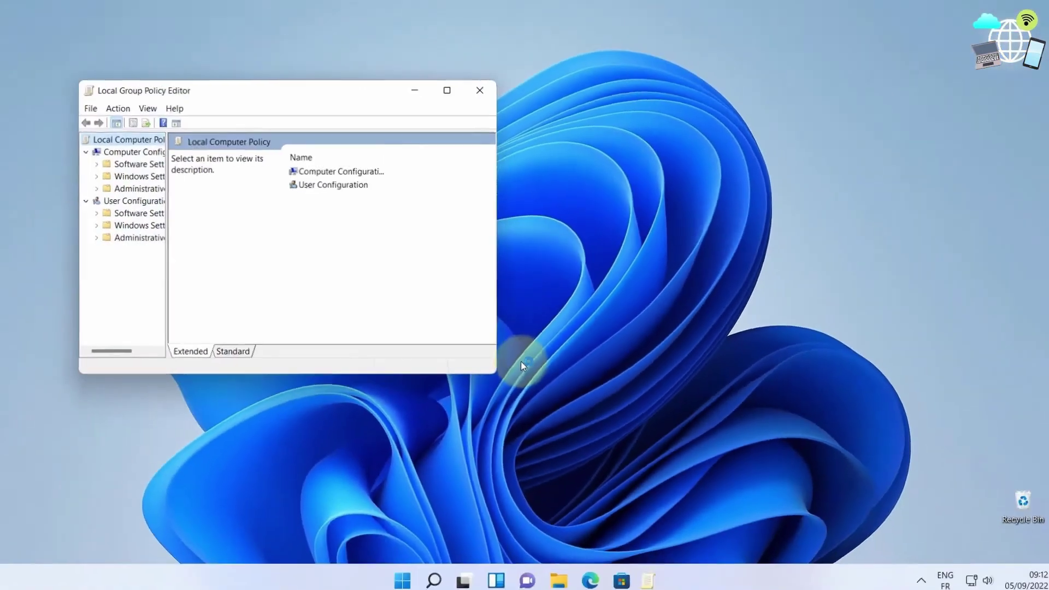
pyautogui.moveTo(373, 103); pyautogui.dragTo(566, 118)
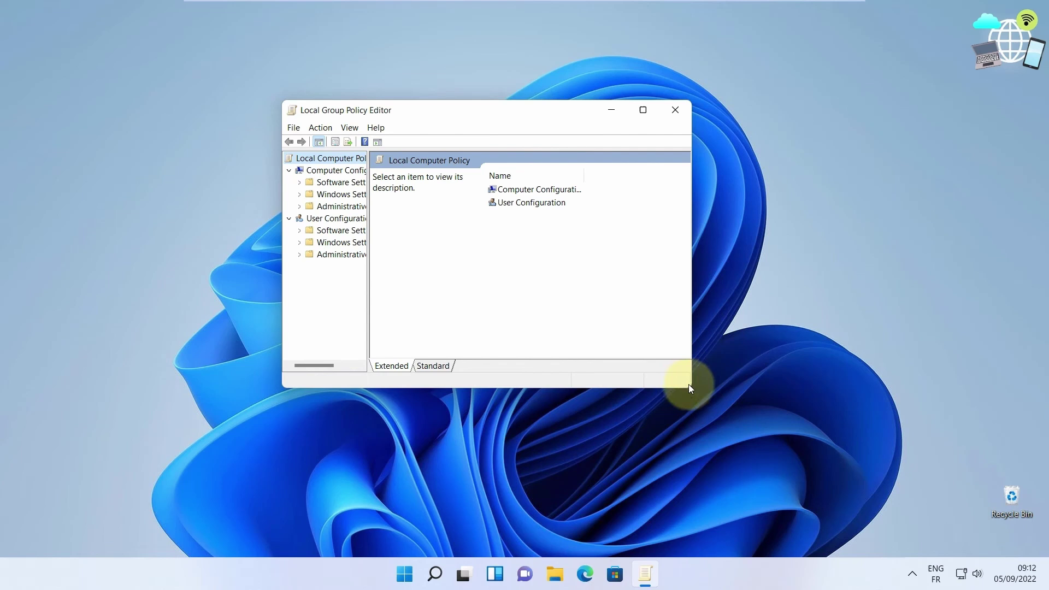
# Browse Administrative Templates > Windows Components > Windows Security > Virus and threat protection.
pyautogui.moveTo(691, 388); pyautogui.dragTo(864, 466)
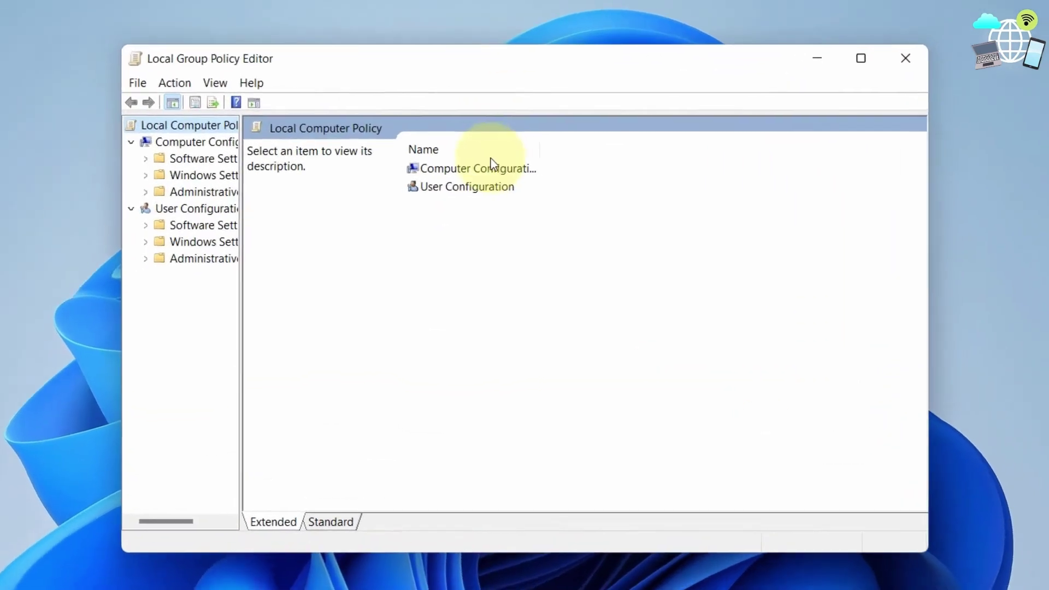
pyautogui.moveTo(229, 199); pyautogui.dragTo(303, 198)
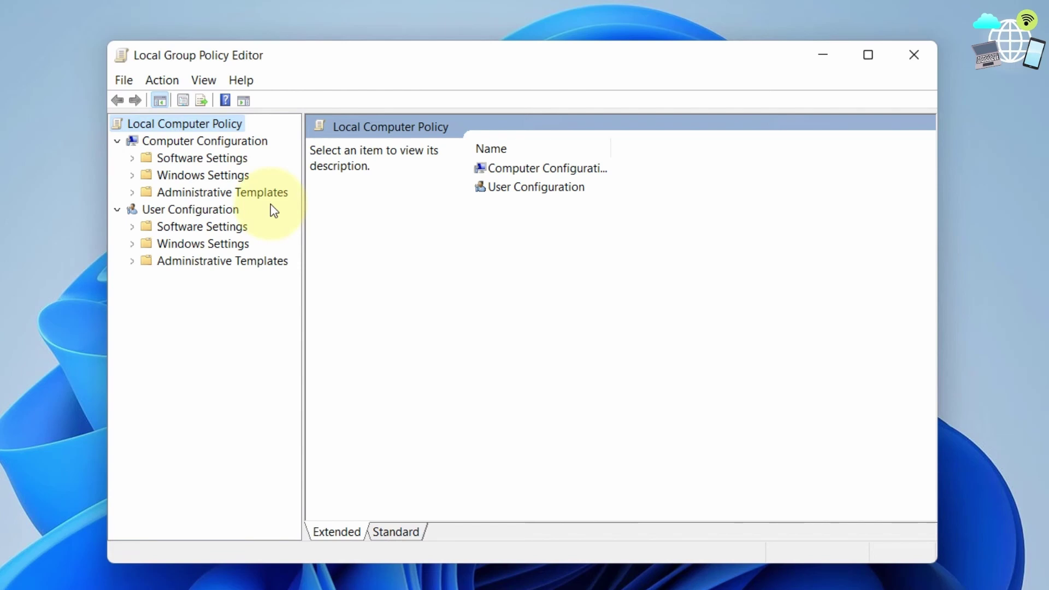
pyautogui.click(248, 193)
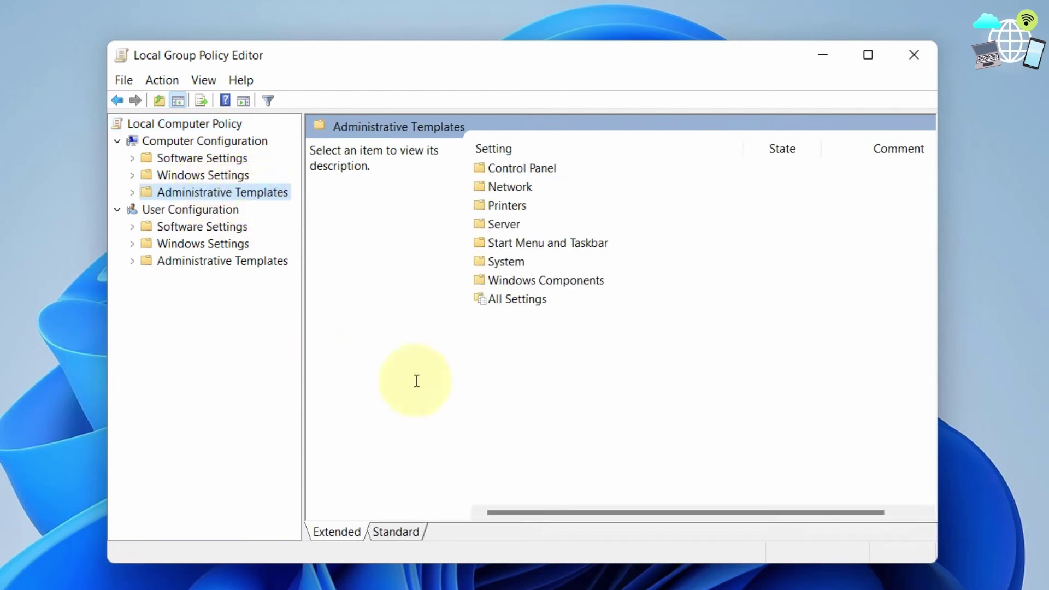
pyautogui.click(553, 280)
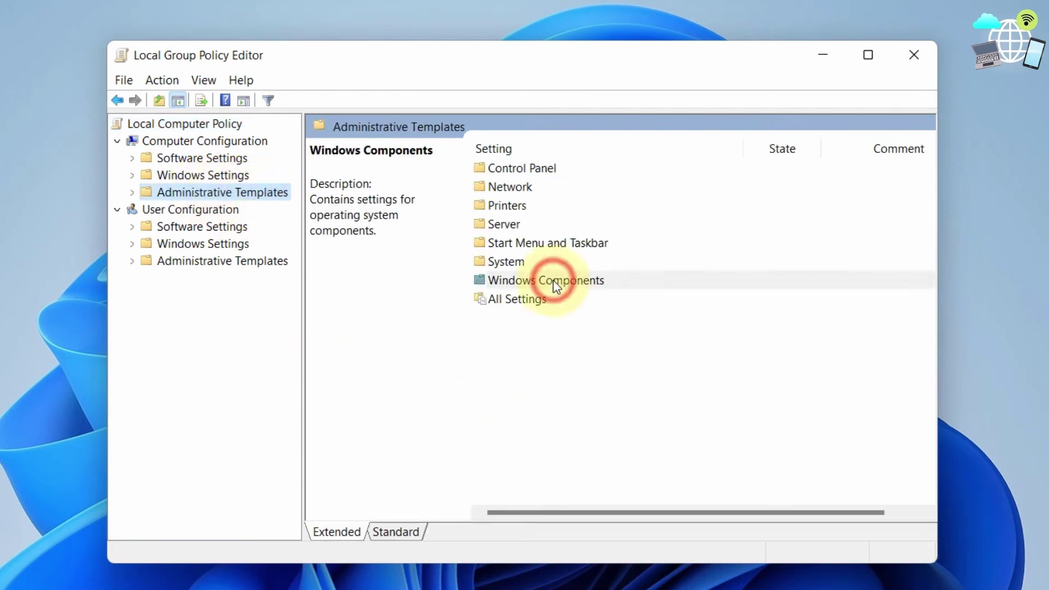
pyautogui.doubleClick(551, 278)
pyautogui.scroll(-10, 588, 355)
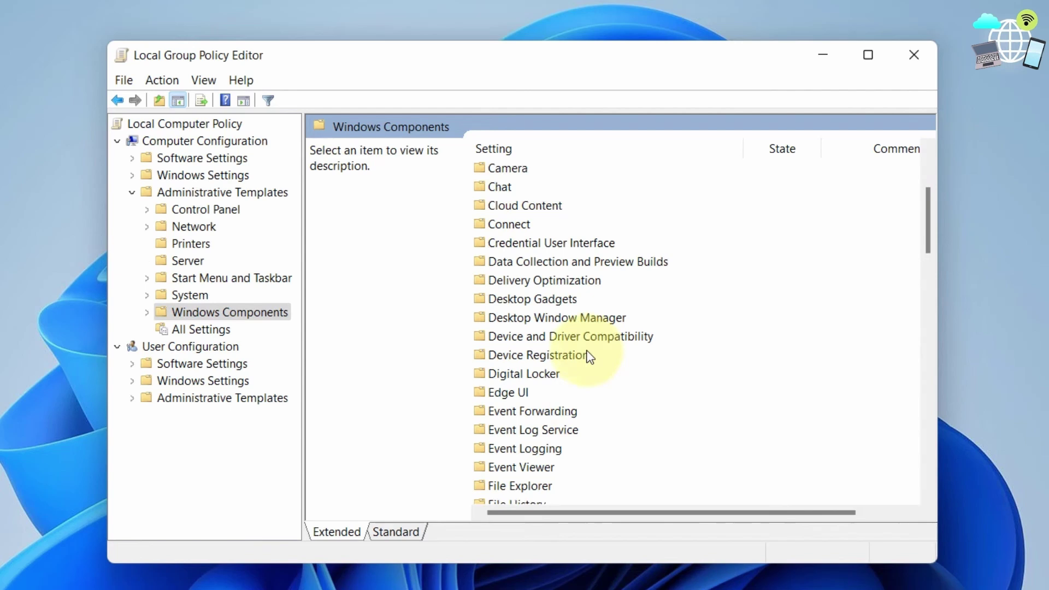
pyautogui.scroll(-15, 587, 357)
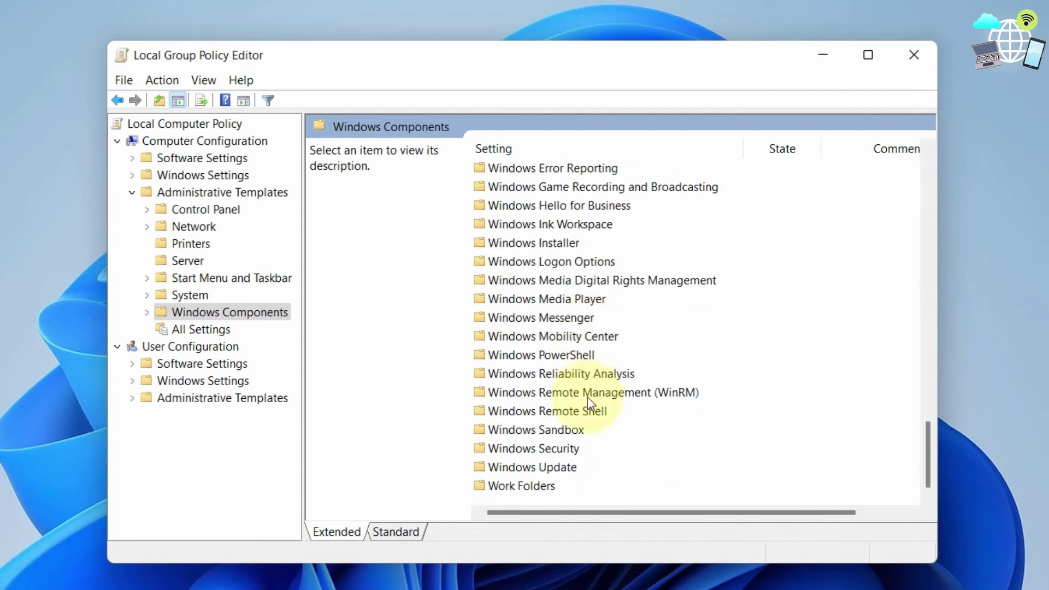
pyautogui.click(555, 450)
pyautogui.doubleClick(547, 451)
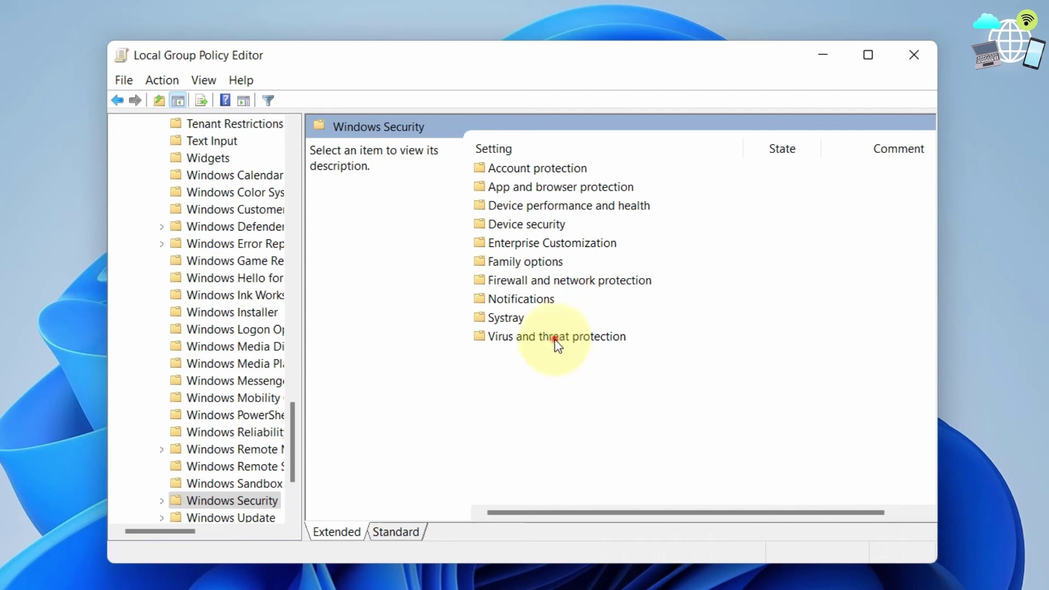
pyautogui.doubleClick(551, 336)
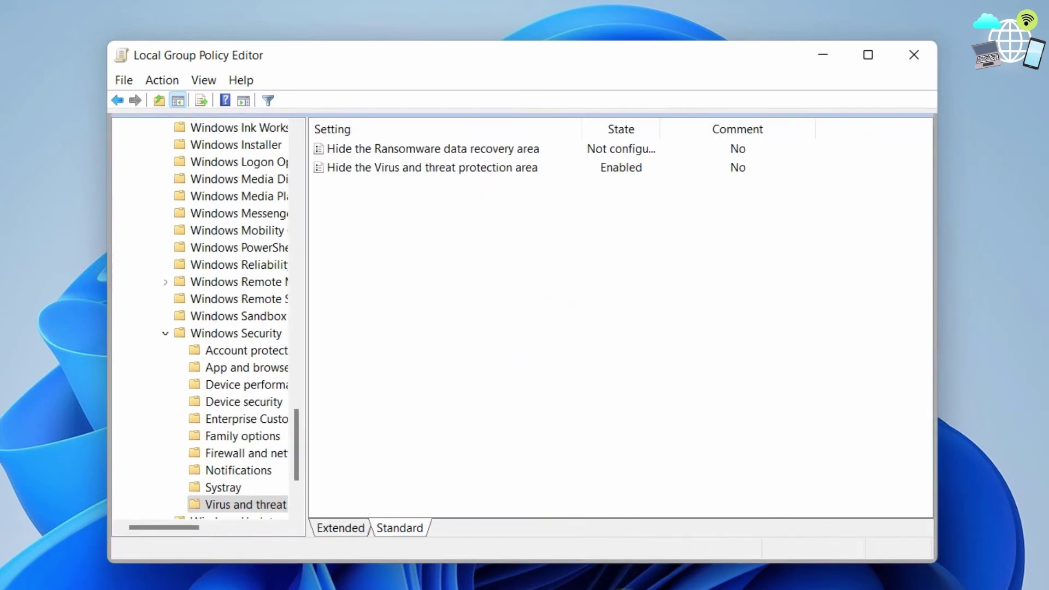
# Set 'Hide the Virus and threat protection area' to Not Configured, apply, and close the editor.
pyautogui.doubleClick(488, 176)
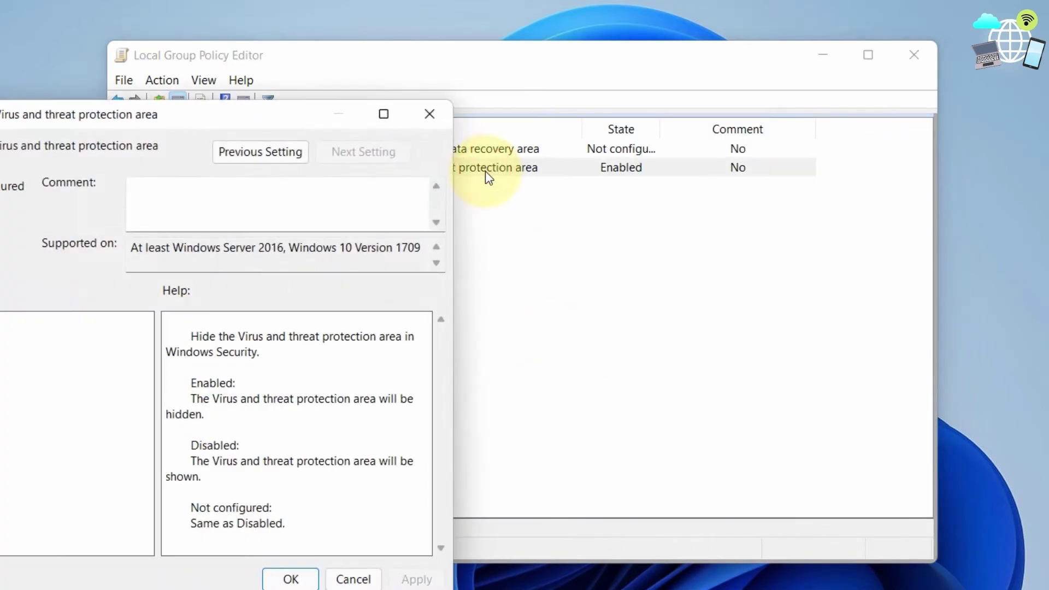
pyautogui.moveTo(316, 112); pyautogui.dragTo(526, 120)
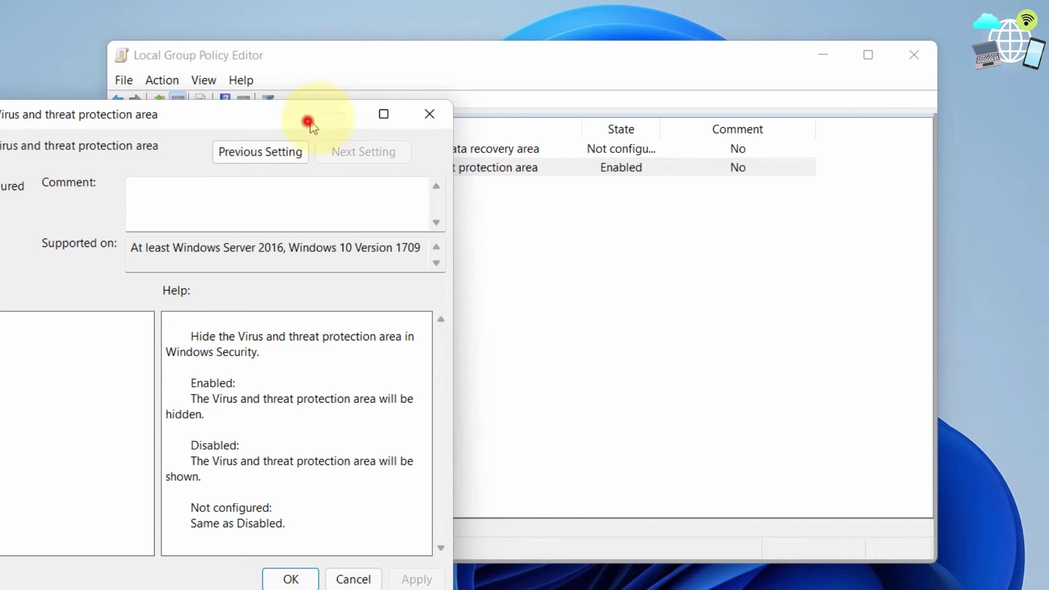
pyautogui.moveTo(310, 124); pyautogui.dragTo(665, 96)
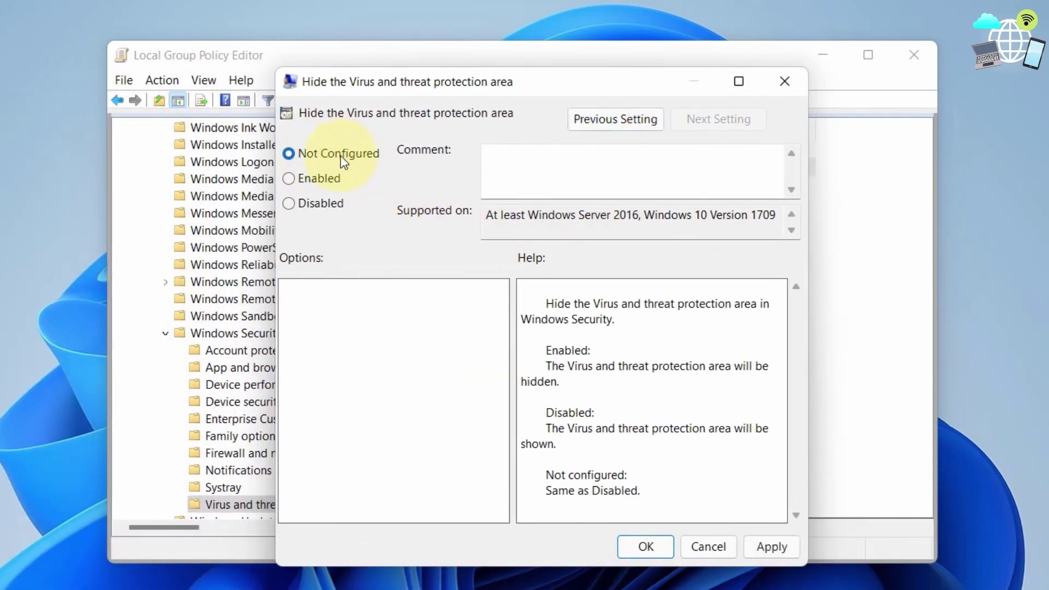
pyautogui.click(766, 556)
pyautogui.click(649, 553)
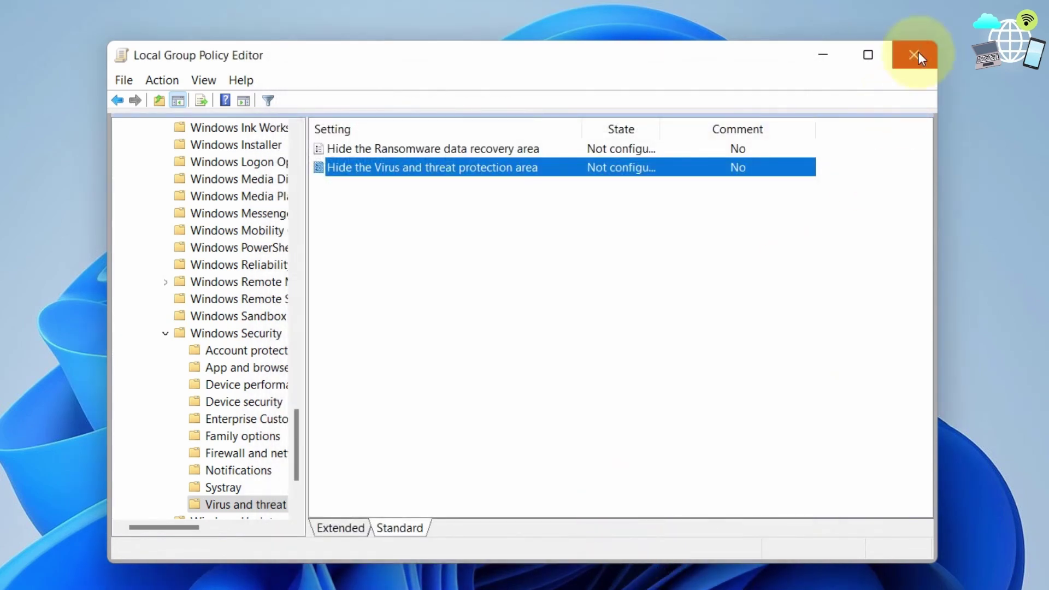
pyautogui.click(919, 54)
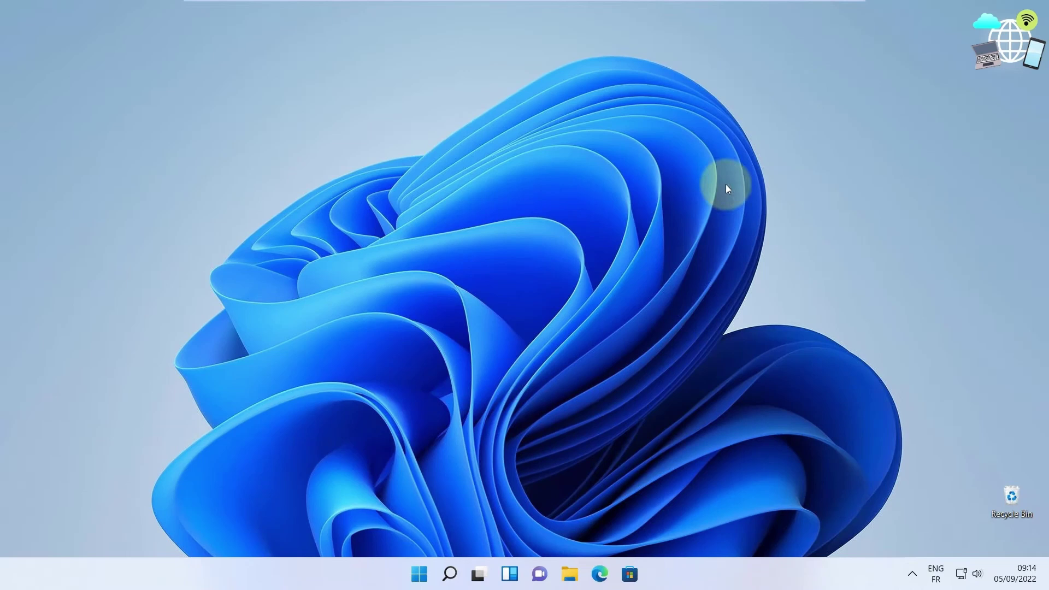
# Open Command Prompt from a 'cmd' search and type gpupdate /force.
pyautogui.click(451, 573)
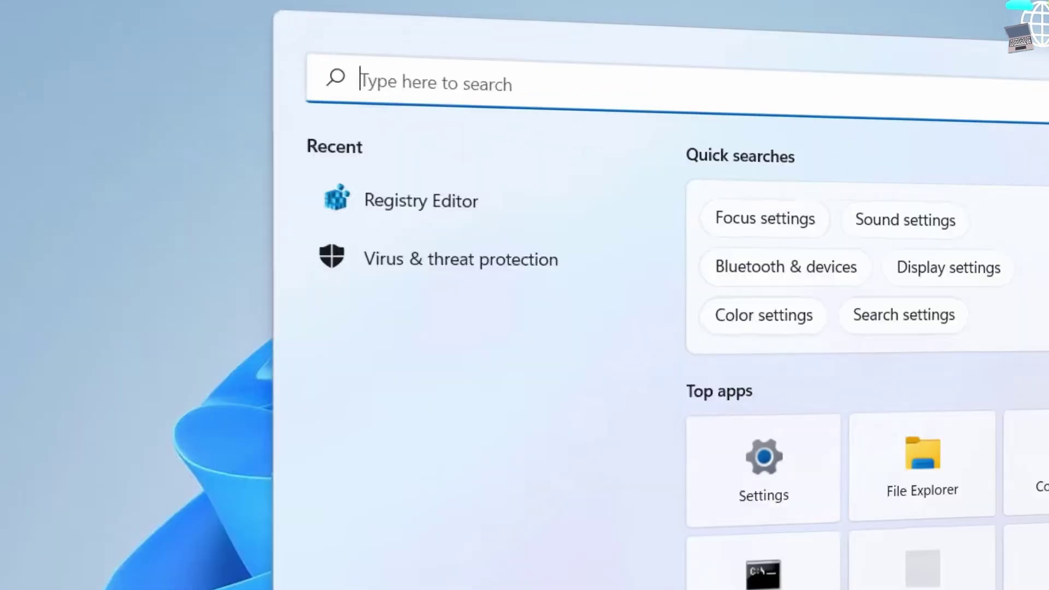
pyautogui.click(432, 102)
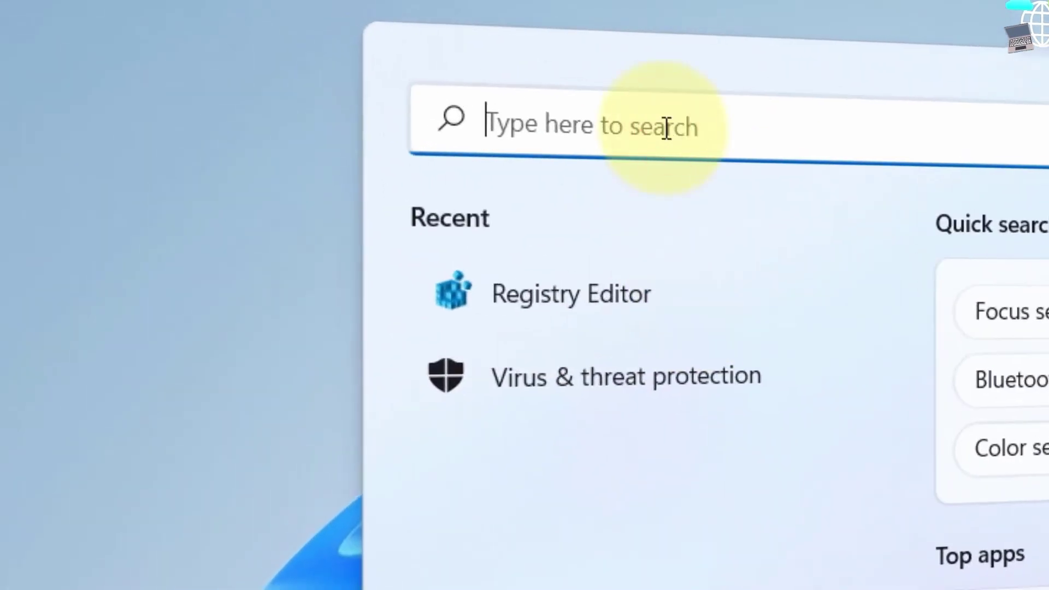
pyautogui.write('cmd')
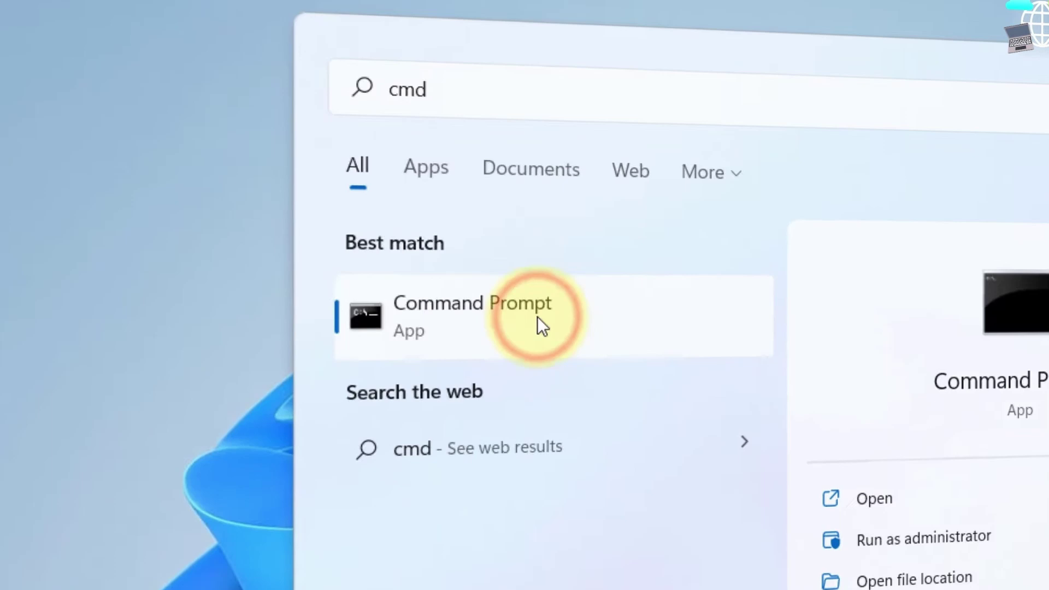
pyautogui.click(676, 426)
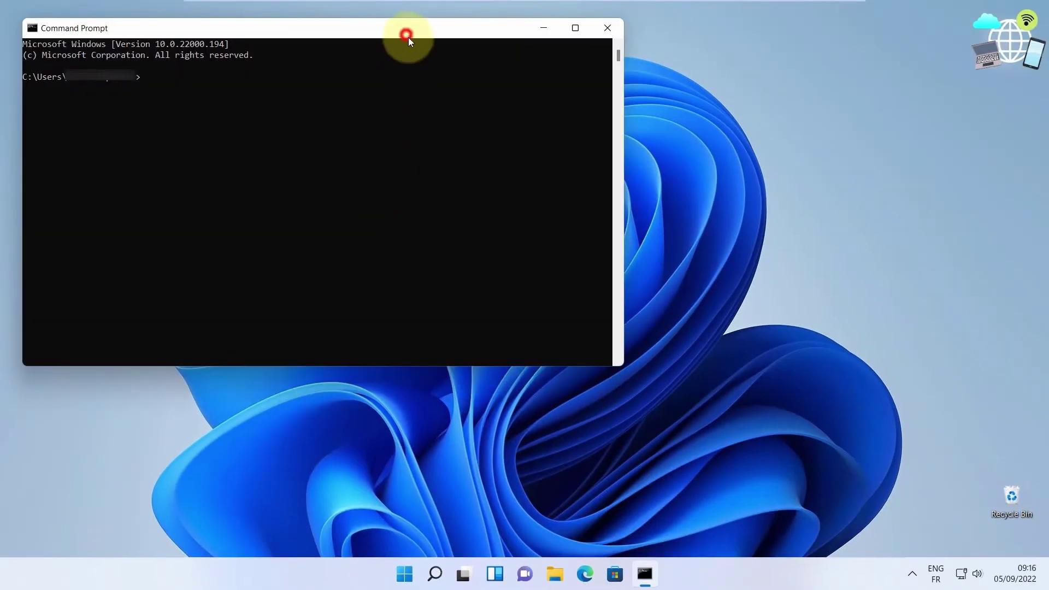
pyautogui.moveTo(408, 37); pyautogui.dragTo(609, 153)
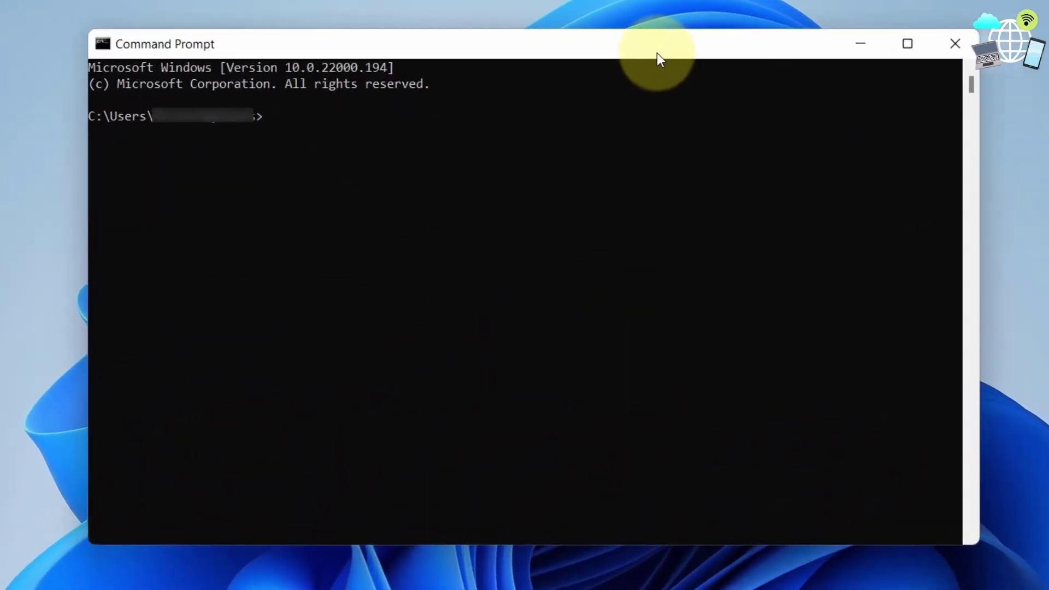
pyautogui.write('gpupda')
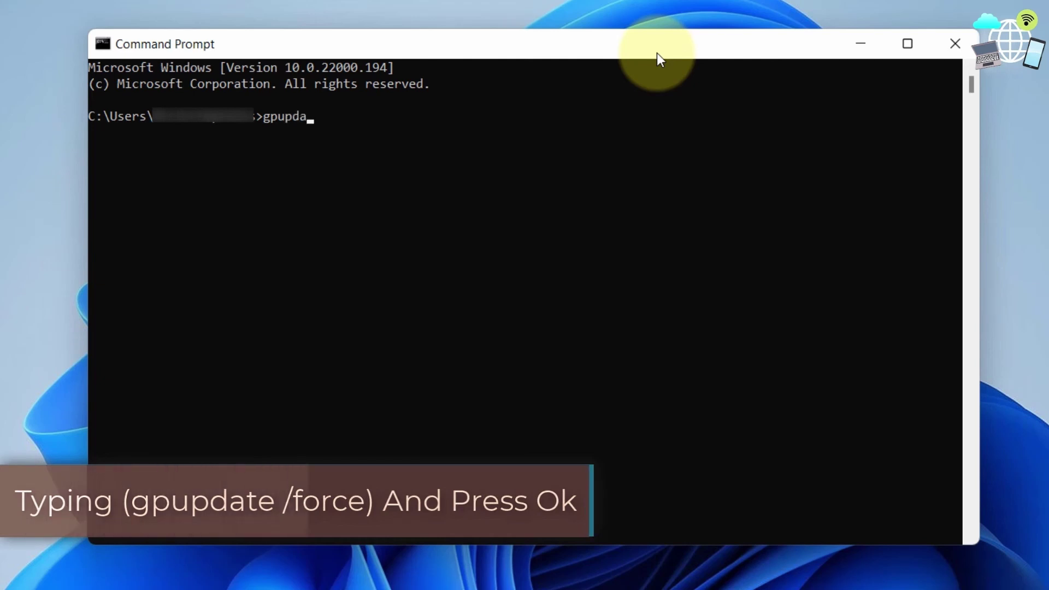
pyautogui.write('te')
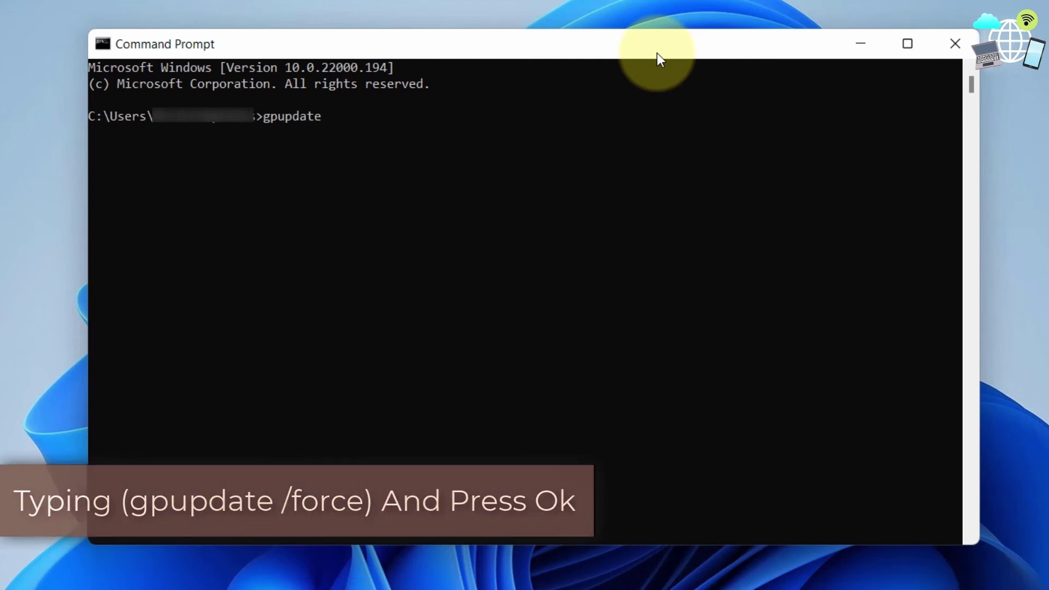
pyautogui.write(' /force')
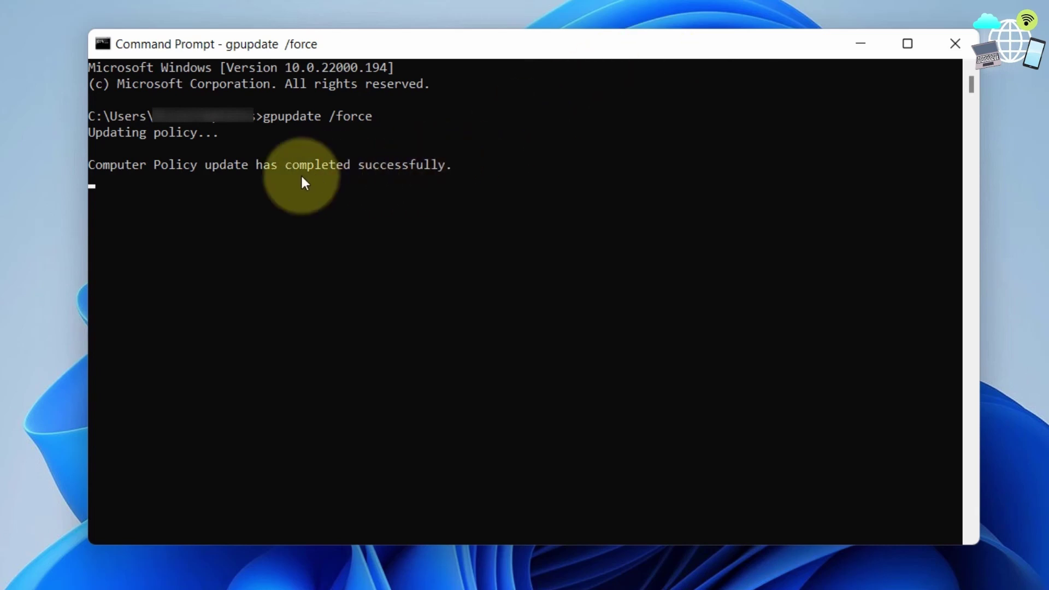
# Close Command Prompt and open Virus & threat protection from a Windows search for 'vi'.
pyautogui.click(955, 44)
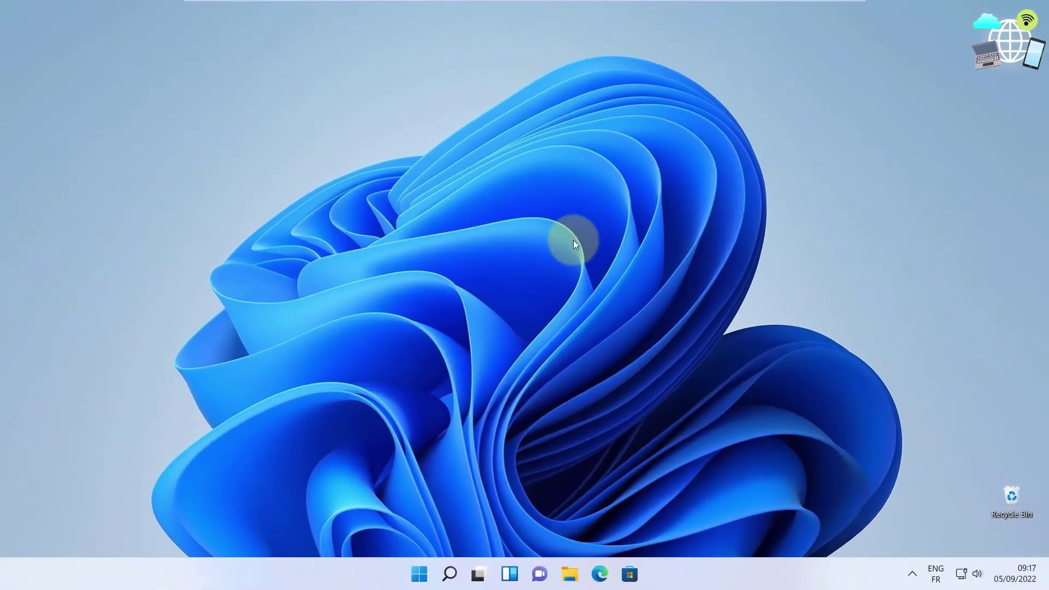
pyautogui.click(446, 584)
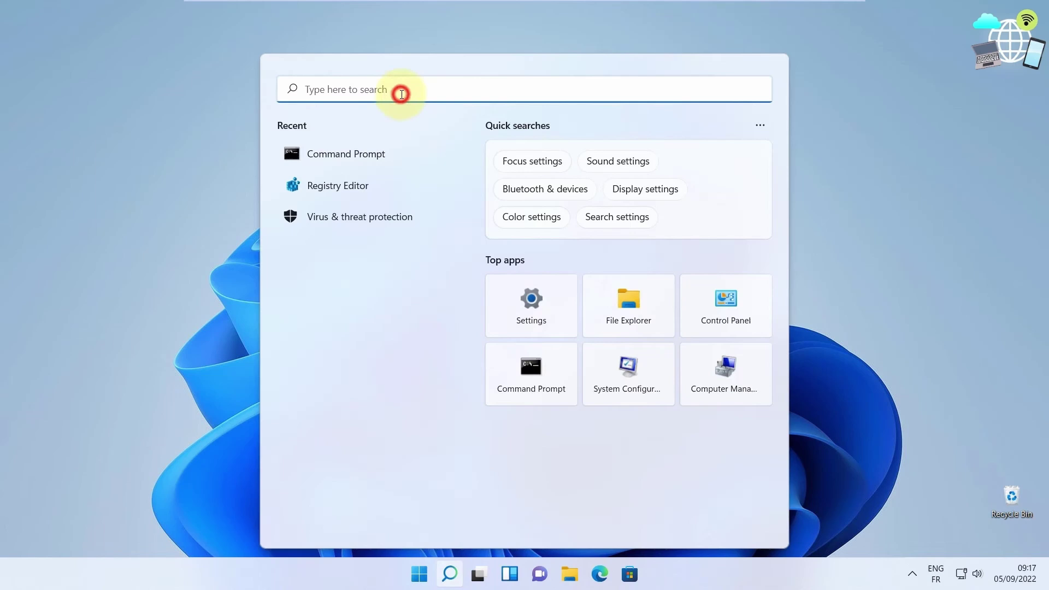
pyautogui.write('vi')
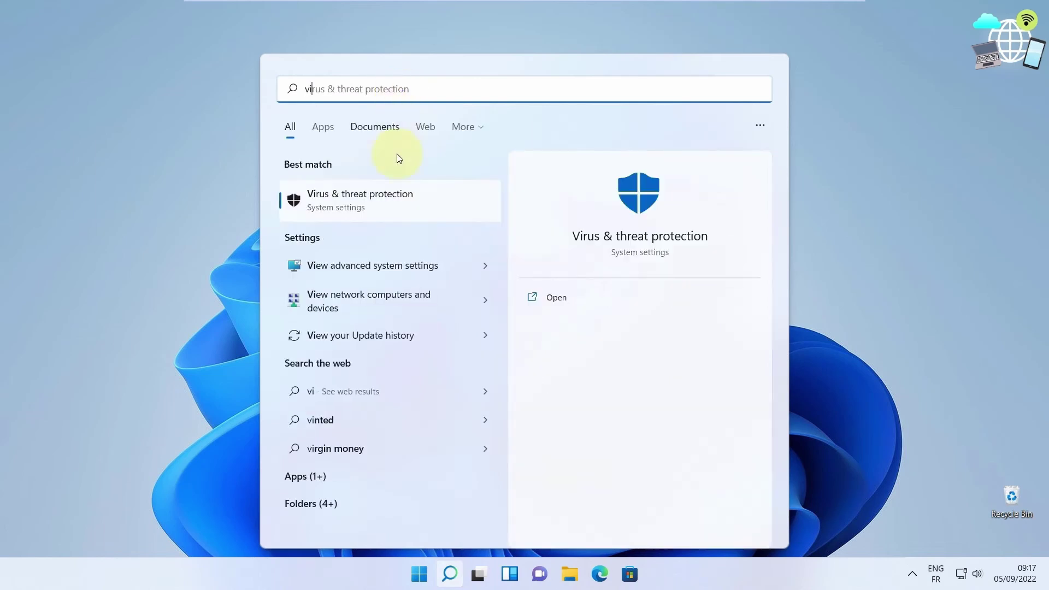
pyautogui.click(387, 210)
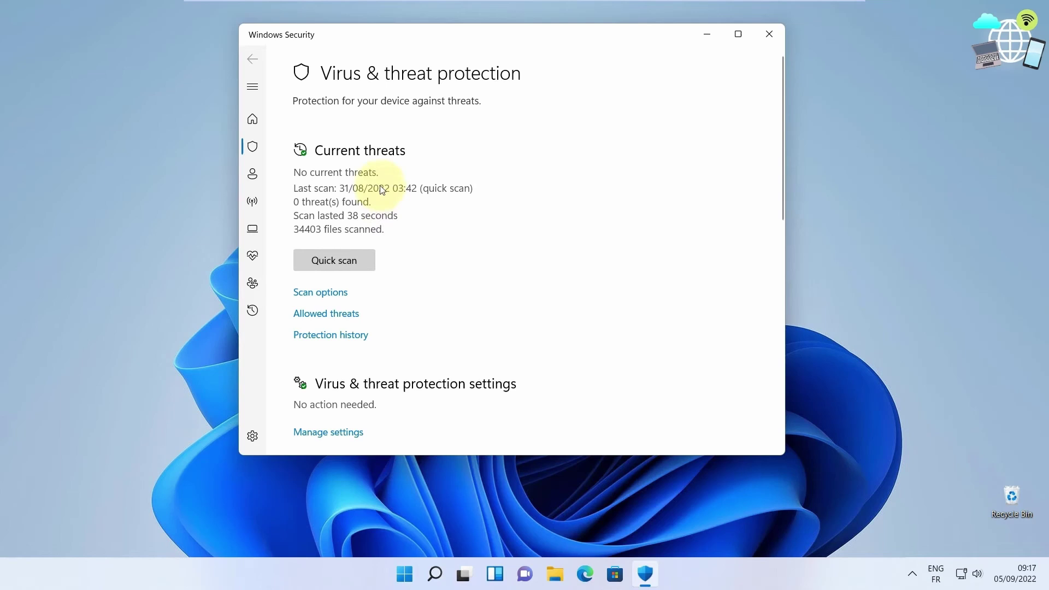
pyautogui.scroll(-5, 377, 196)
pyautogui.scroll(5, 375, 201)
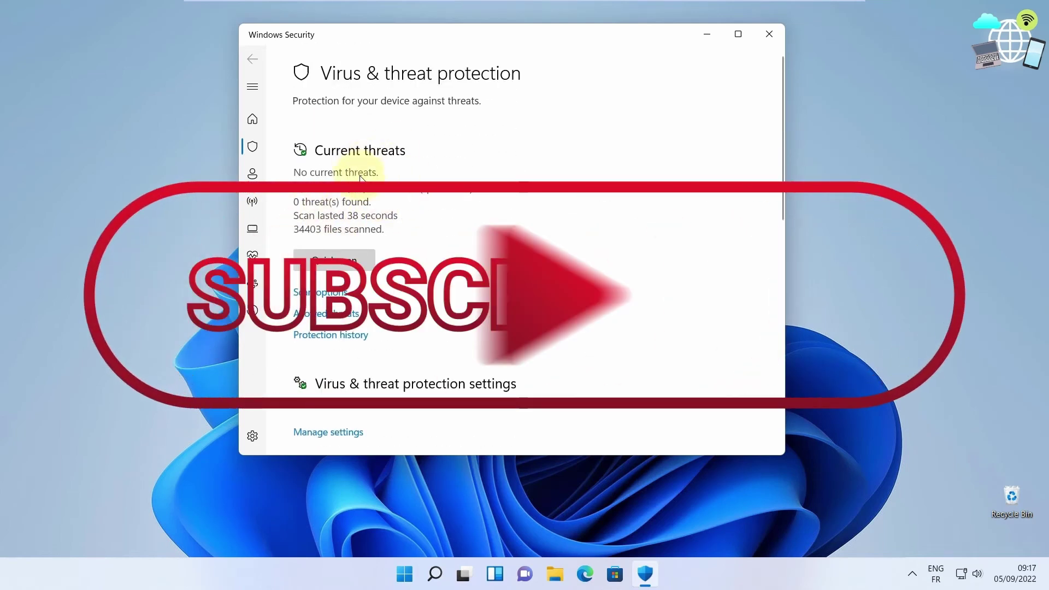
# Check the Security at a glance overview, then confirm the Virus & threat protection page shows no threats.
pyautogui.click(254, 124)
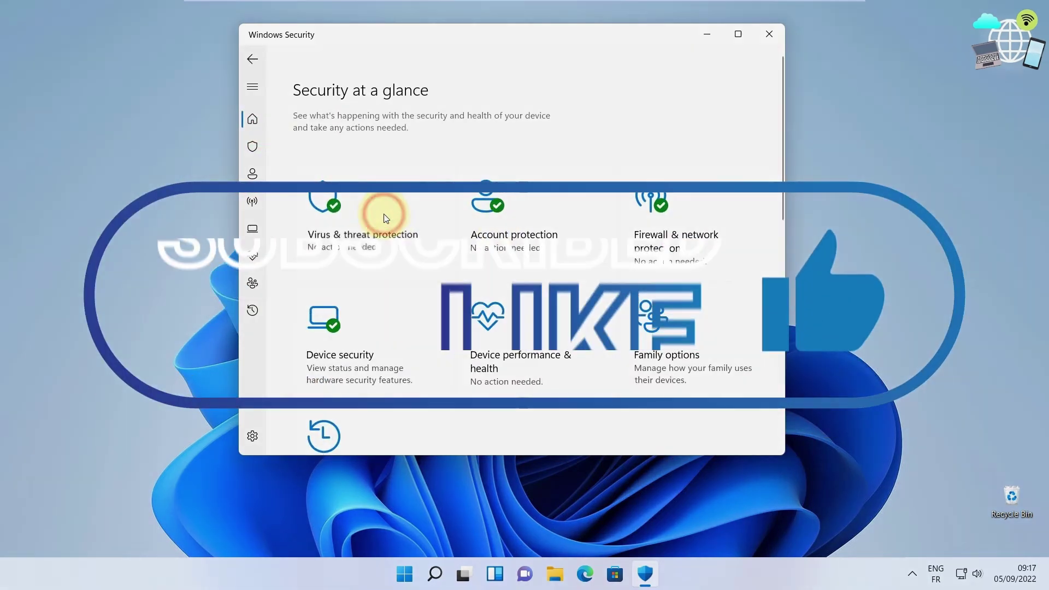
pyautogui.click(386, 214)
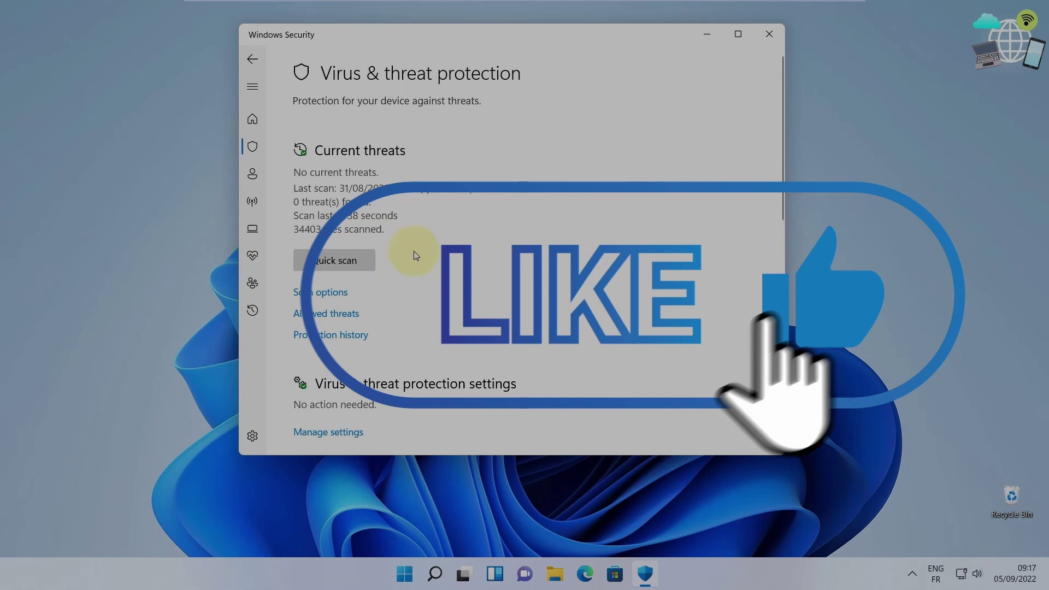
pyautogui.scroll(-10, 410, 254)
pyautogui.scroll(6, 410, 286)
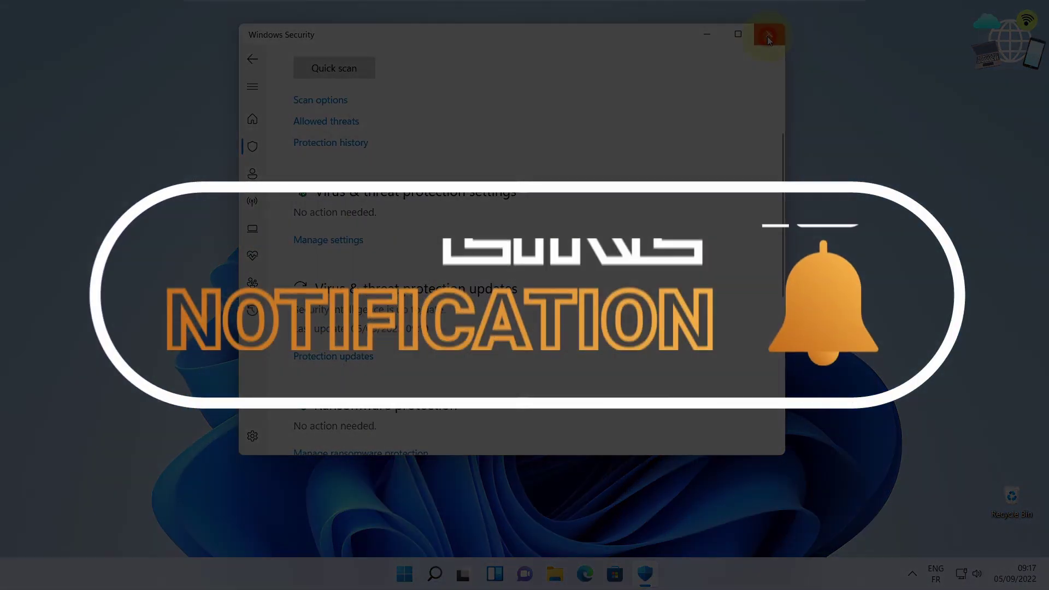